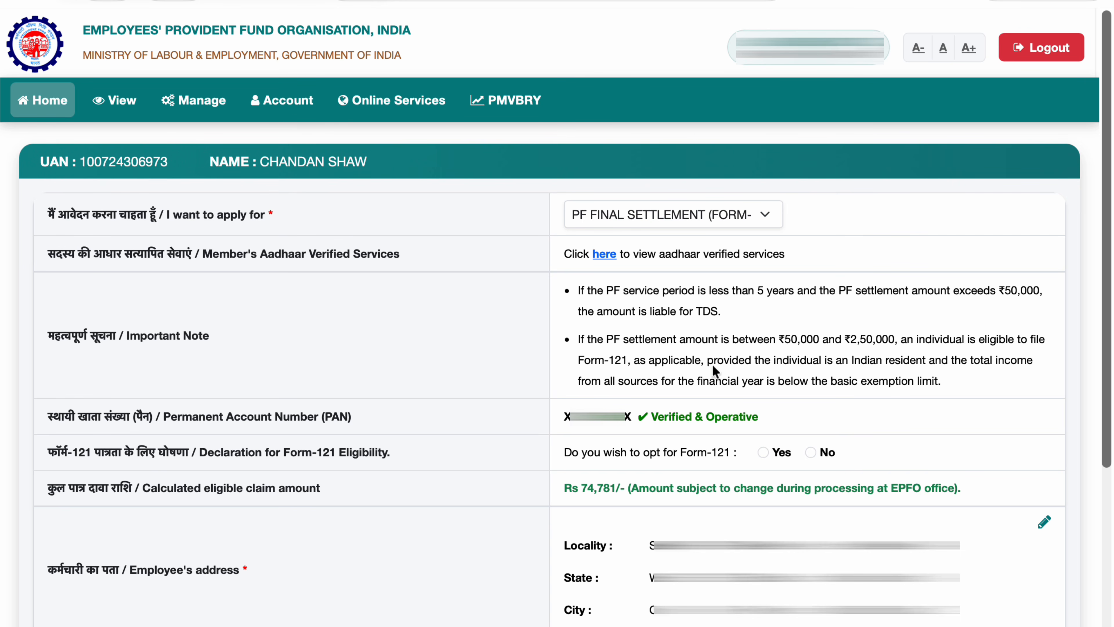
Step: Return to the member home page and open the online claim form for Form-31, 19 & 10C
{"action": "left_click", "coordinate": [869, 283]}
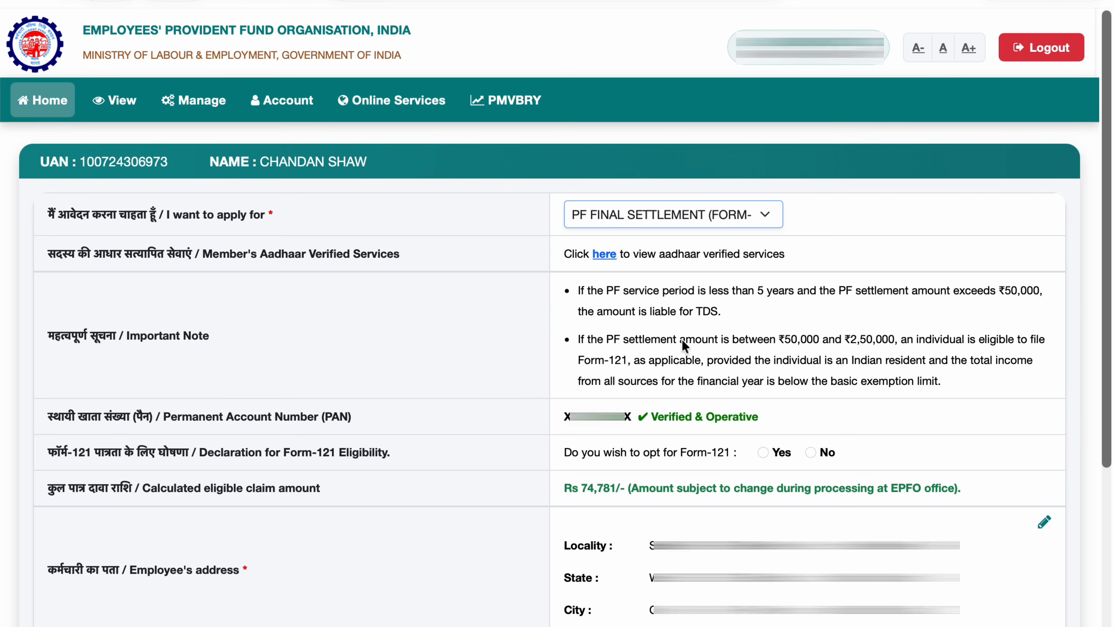
{"action": "left_click", "coordinate": [43, 105]}
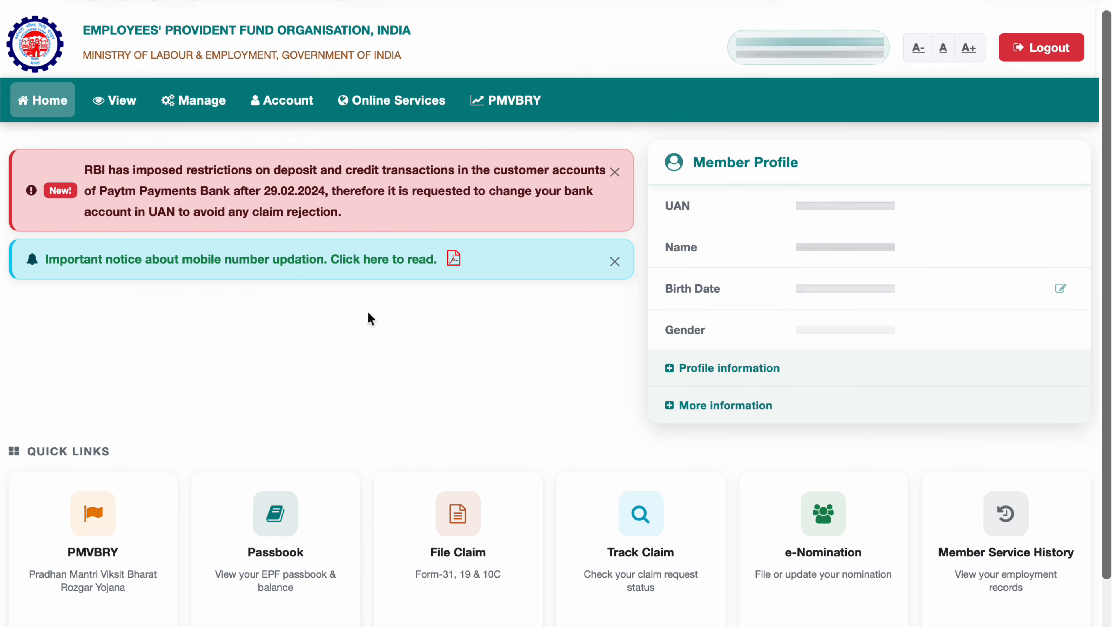
{"action": "left_click", "coordinate": [383, 110]}
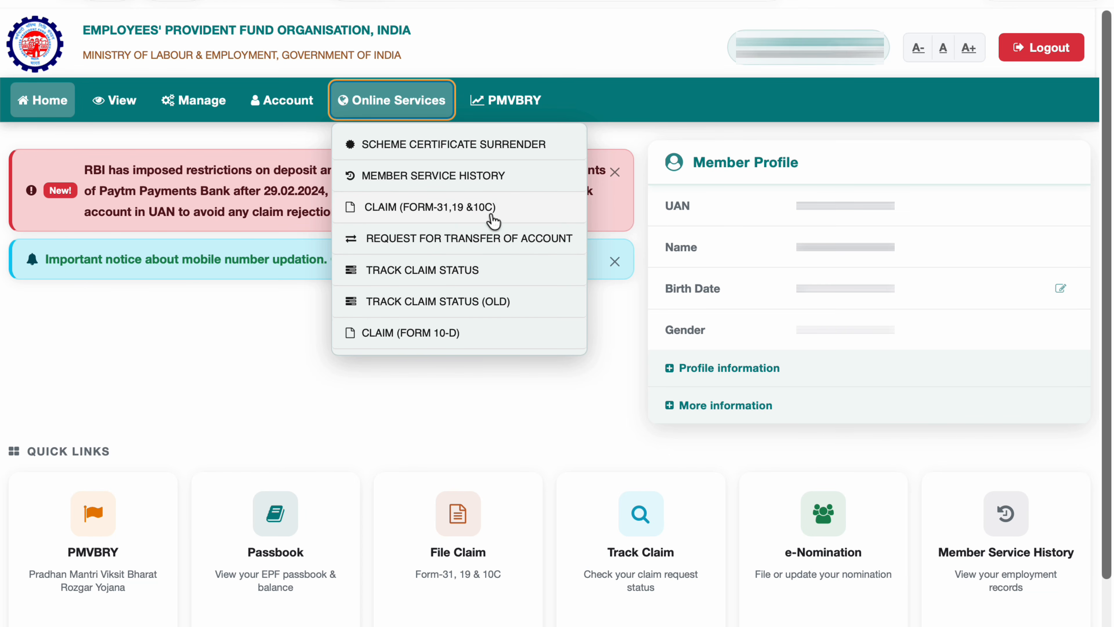
{"action": "left_click", "coordinate": [505, 205]}
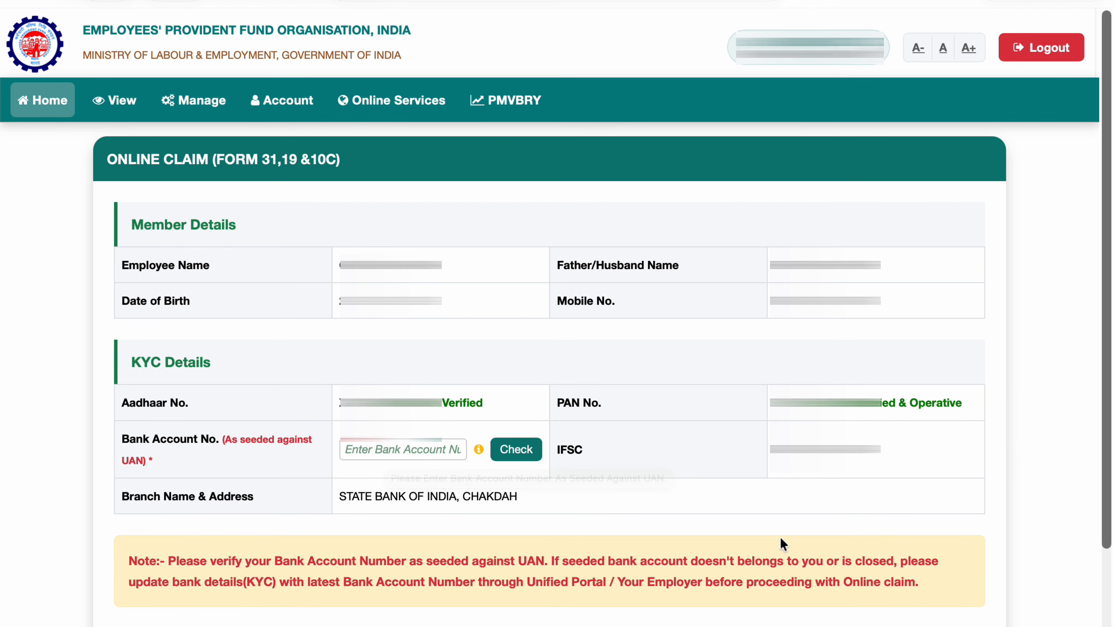
Step: Enter the member's bank account number as seeded against the UAN and have it checked
{"action": "left_click", "coordinate": [378, 452]}
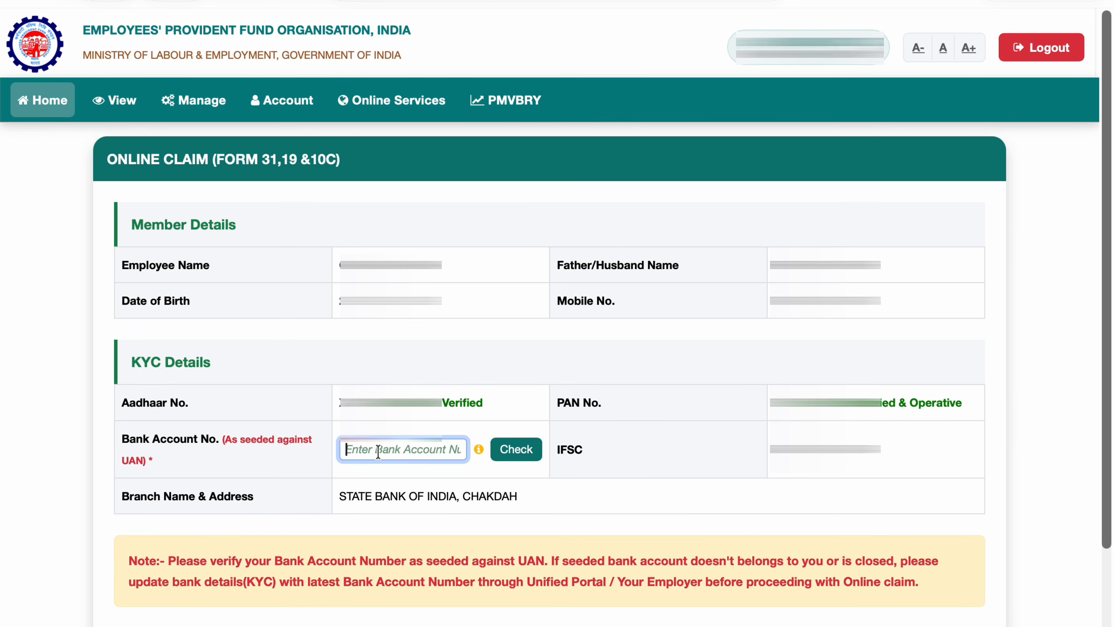
{"action": "key", "text": "super+v"}
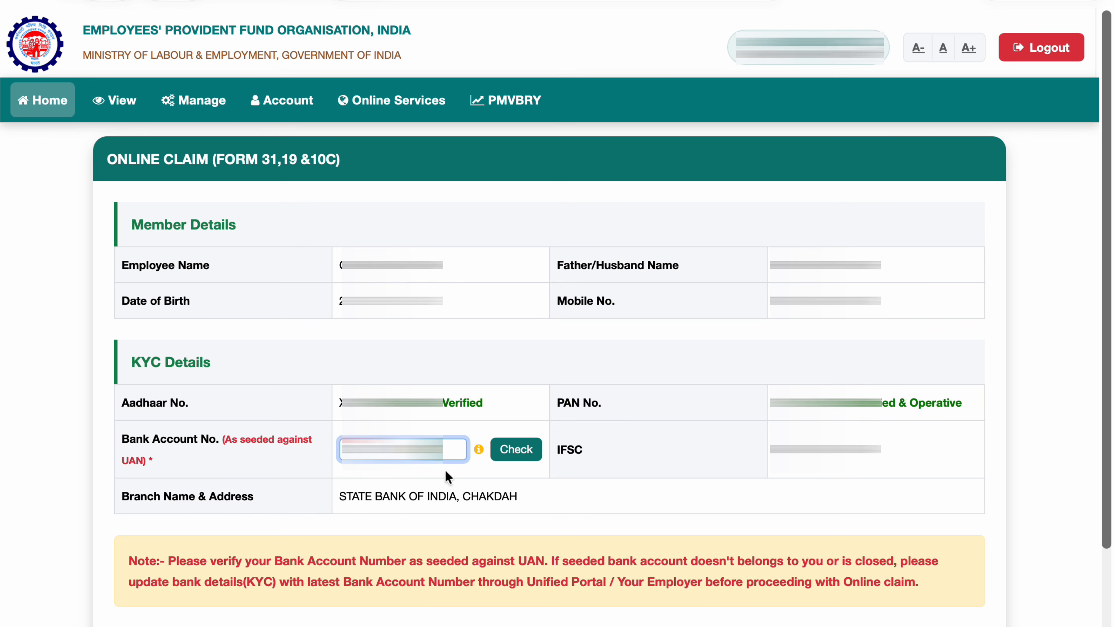
{"action": "left_click", "coordinate": [517, 452]}
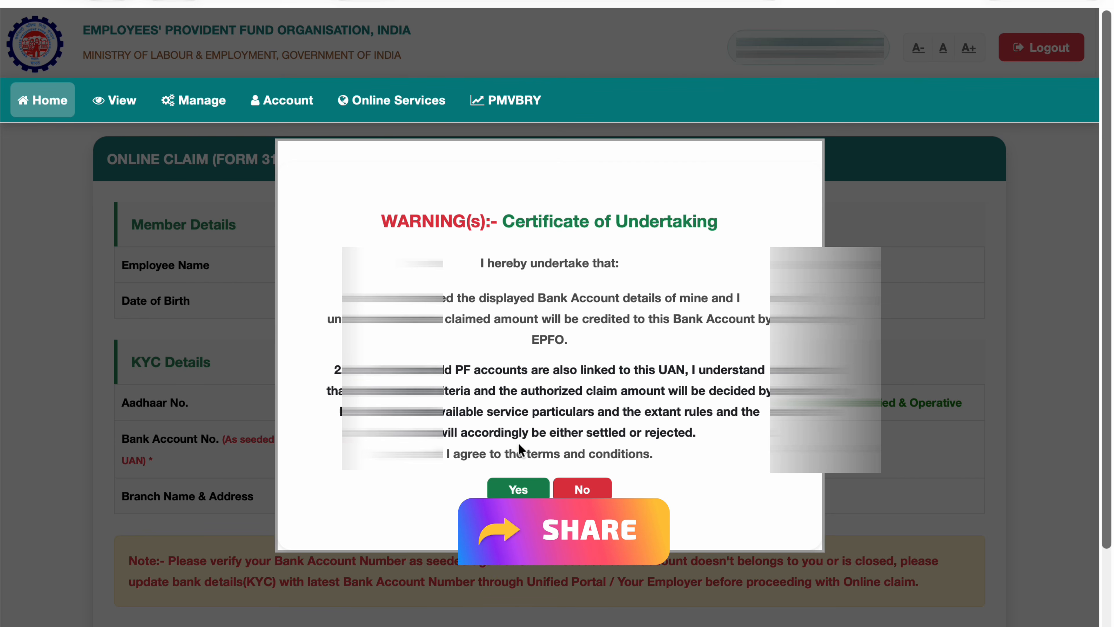
Step: Accept the Certificate of Undertaking and proceed to the online claim
{"action": "left_click", "coordinate": [515, 491]}
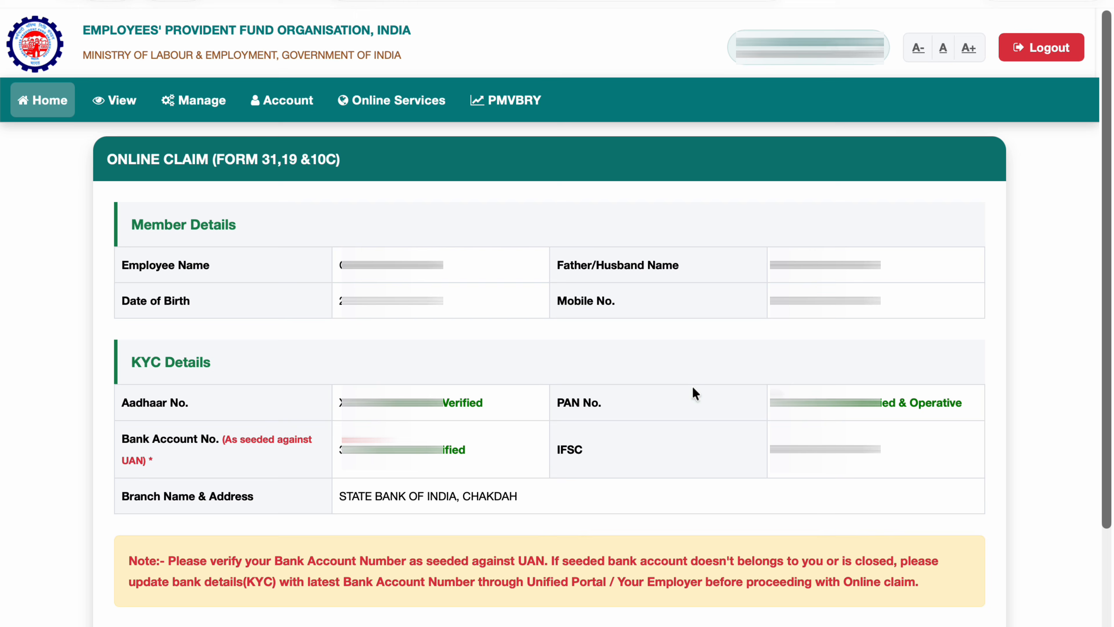
{"action": "scroll", "coordinate": [693, 393], "scroll_direction": "down", "scroll_amount": 3}
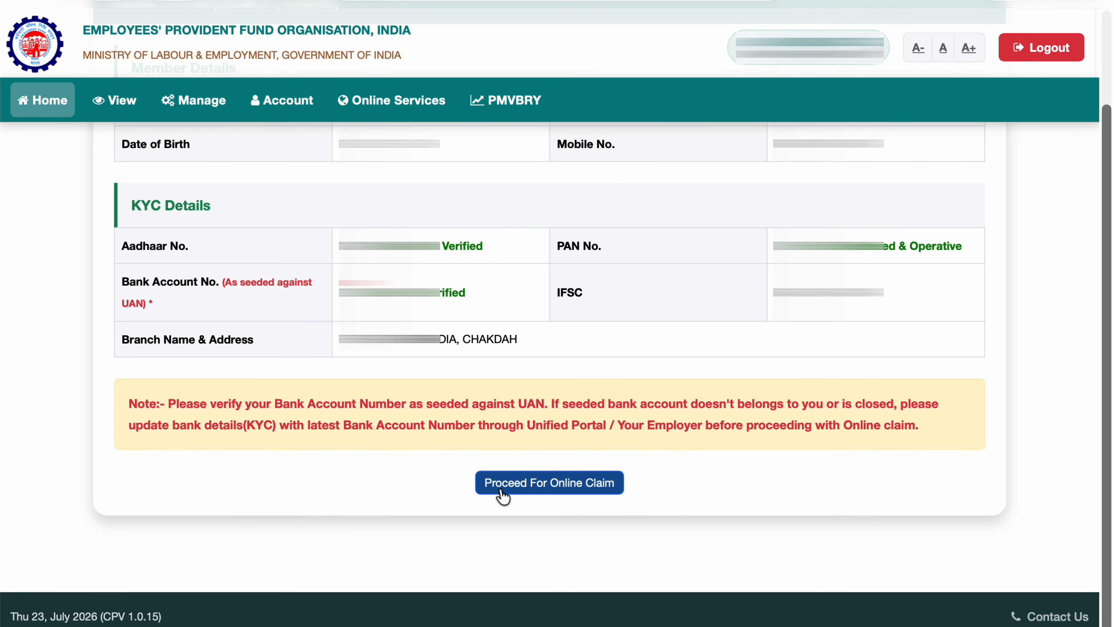
{"action": "left_click", "coordinate": [579, 487]}
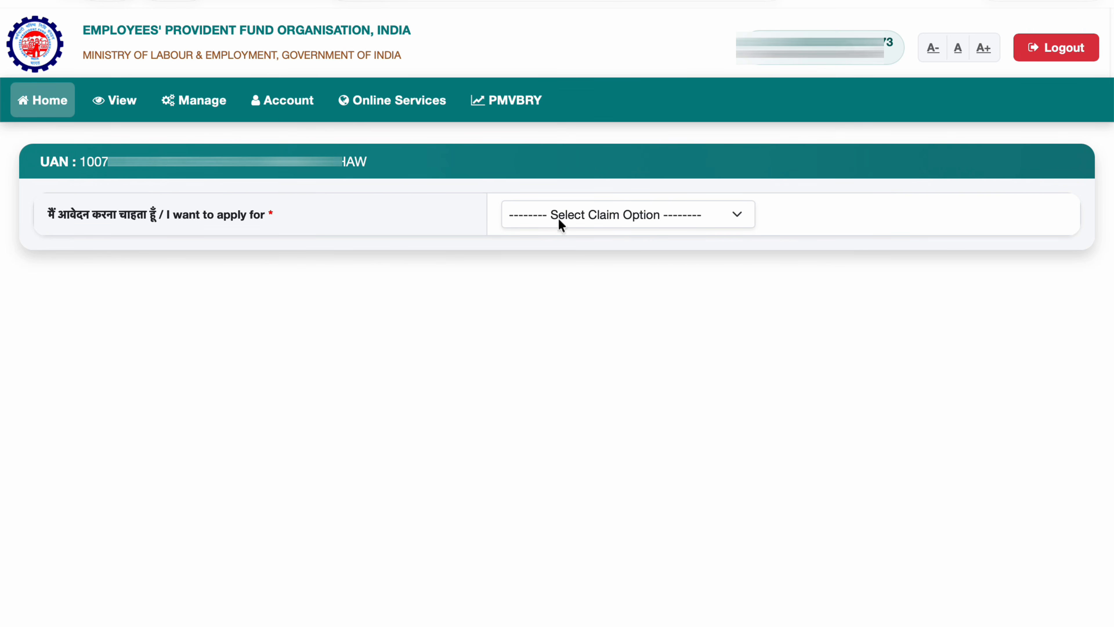
{"action": "left_click", "coordinate": [187, 255]}
{"action": "left_click_drag", "start_coordinate": [165, 217], "coordinate": [277, 220]}
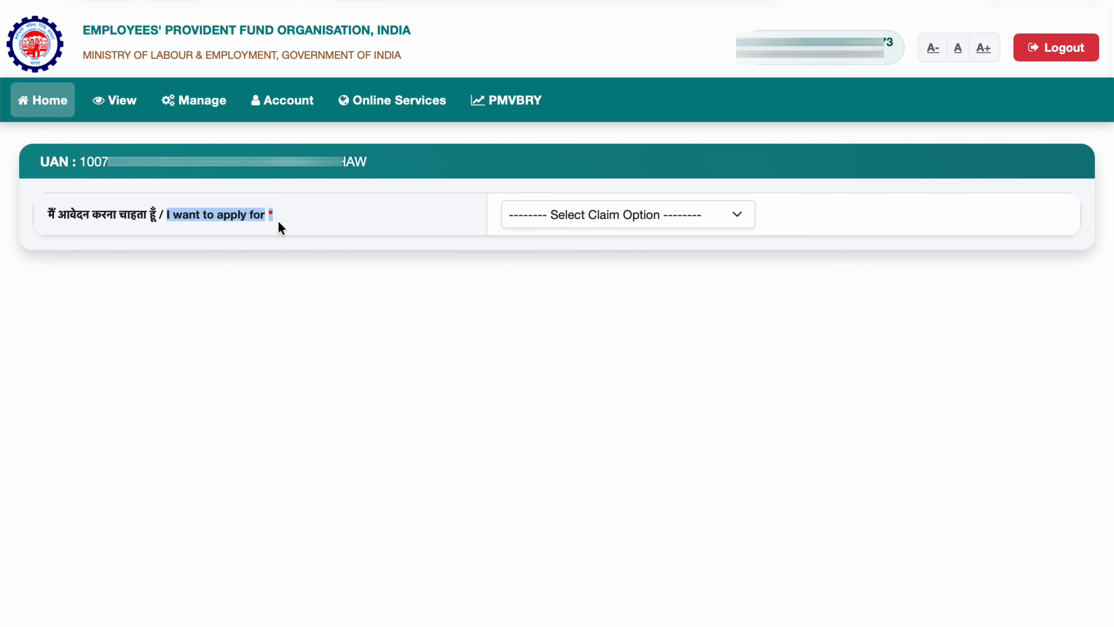
{"action": "left_click", "coordinate": [289, 219]}
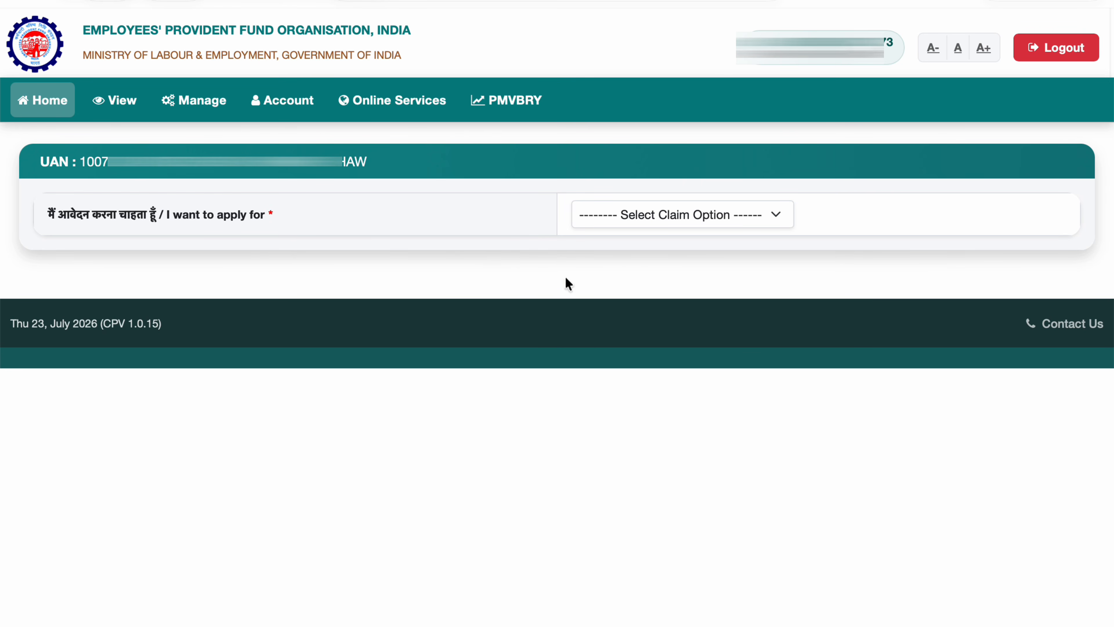
{"action": "left_click", "coordinate": [187, 219]}
{"action": "left_click_drag", "start_coordinate": [188, 219], "coordinate": [360, 207]}
{"action": "double_click", "coordinate": [360, 208]}
{"action": "left_click_drag", "start_coordinate": [164, 219], "coordinate": [306, 219]}
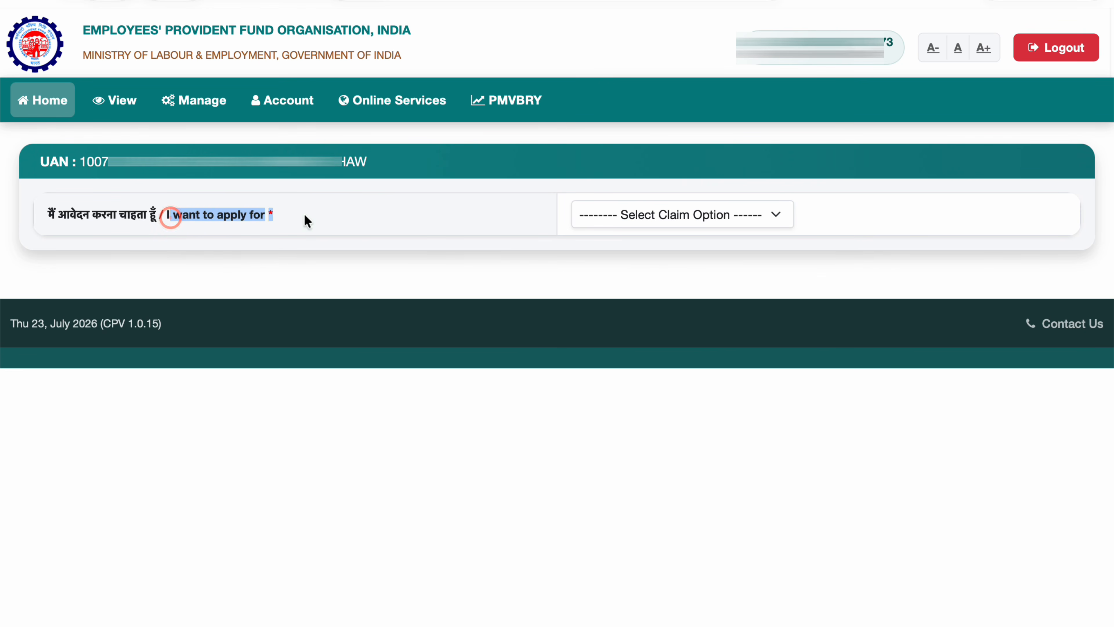
{"action": "left_click", "coordinate": [342, 216]}
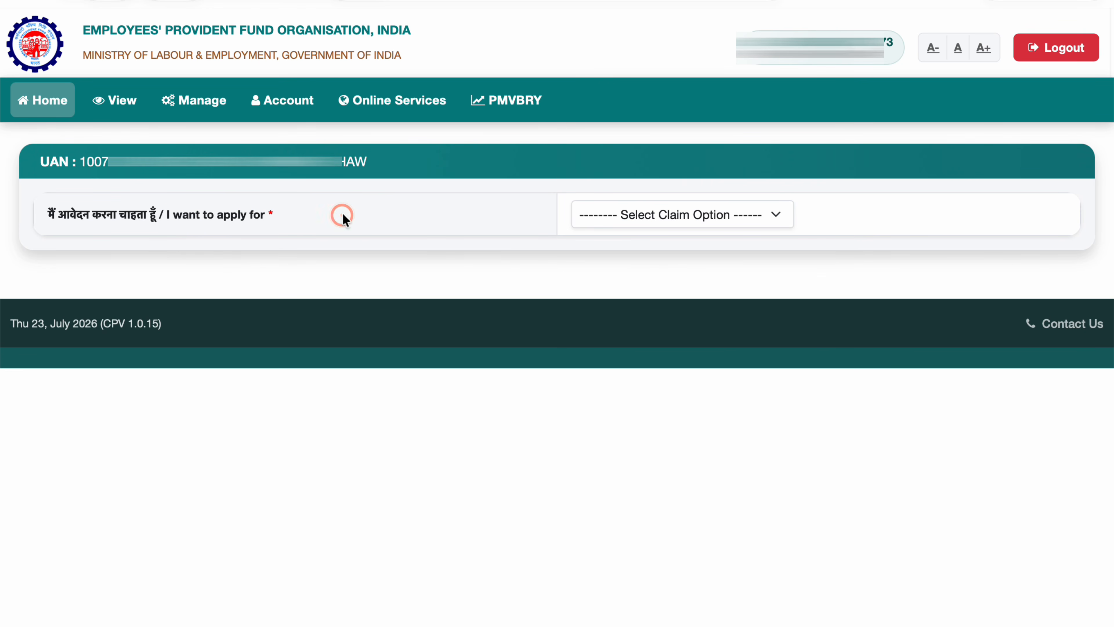
Step: Choose PF FINAL SETTLEMENT (FORM-19) as the claim to apply for
{"action": "left_click", "coordinate": [638, 218]}
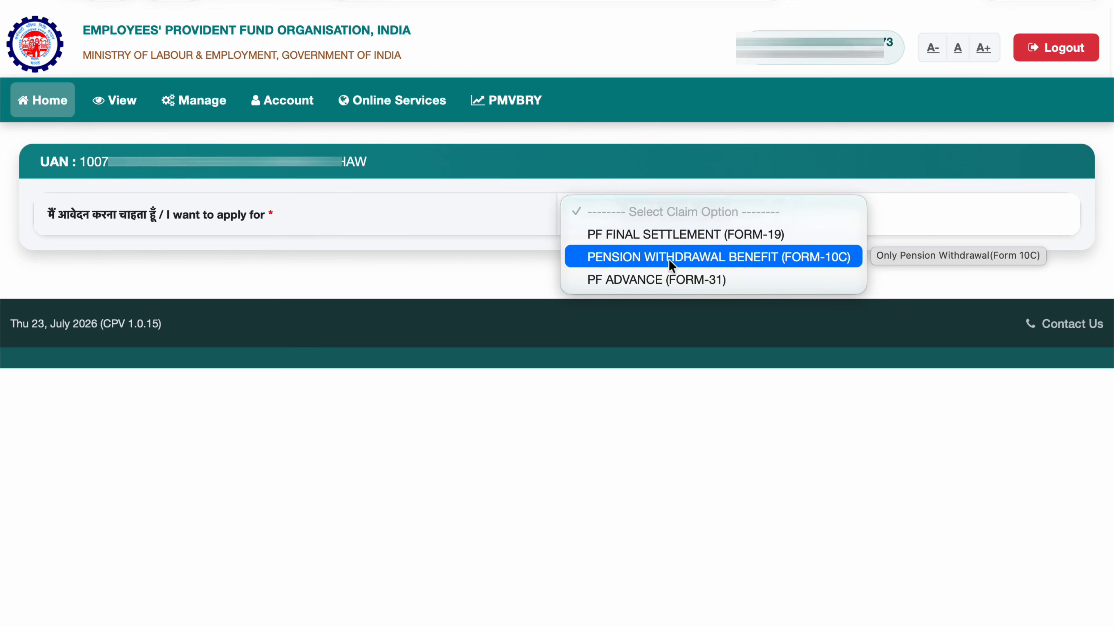
{"action": "left_click", "coordinate": [806, 238]}
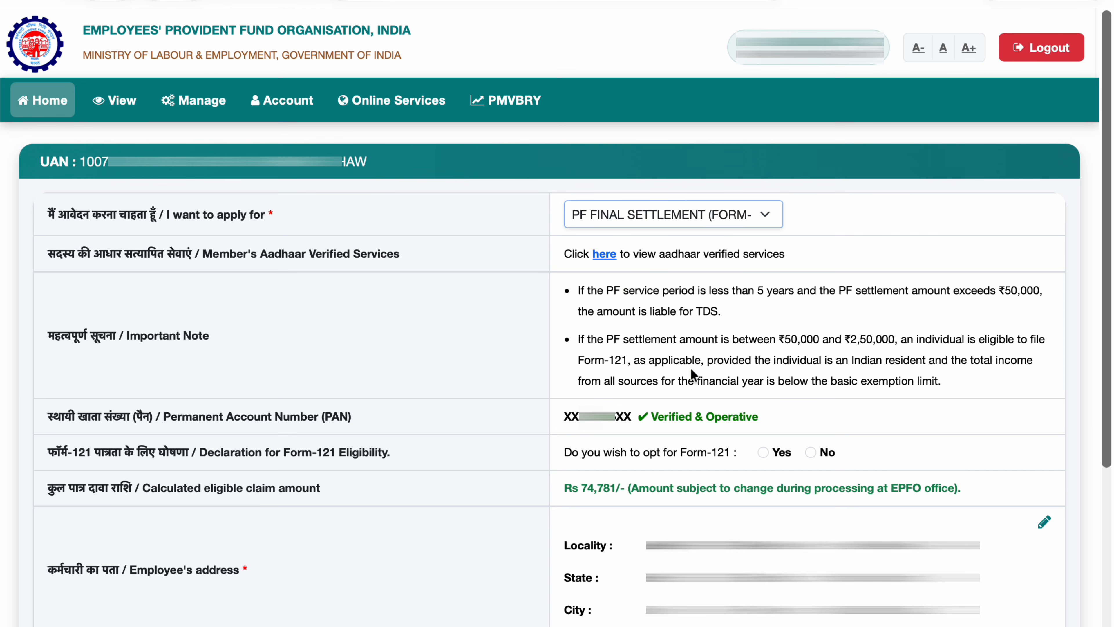
Step: Review the PAN status, the Form-121 declaration question and the settlement amount limits in the important note
{"action": "left_click_drag", "start_coordinate": [564, 417], "coordinate": [706, 417]}
{"action": "left_click", "coordinate": [847, 410]}
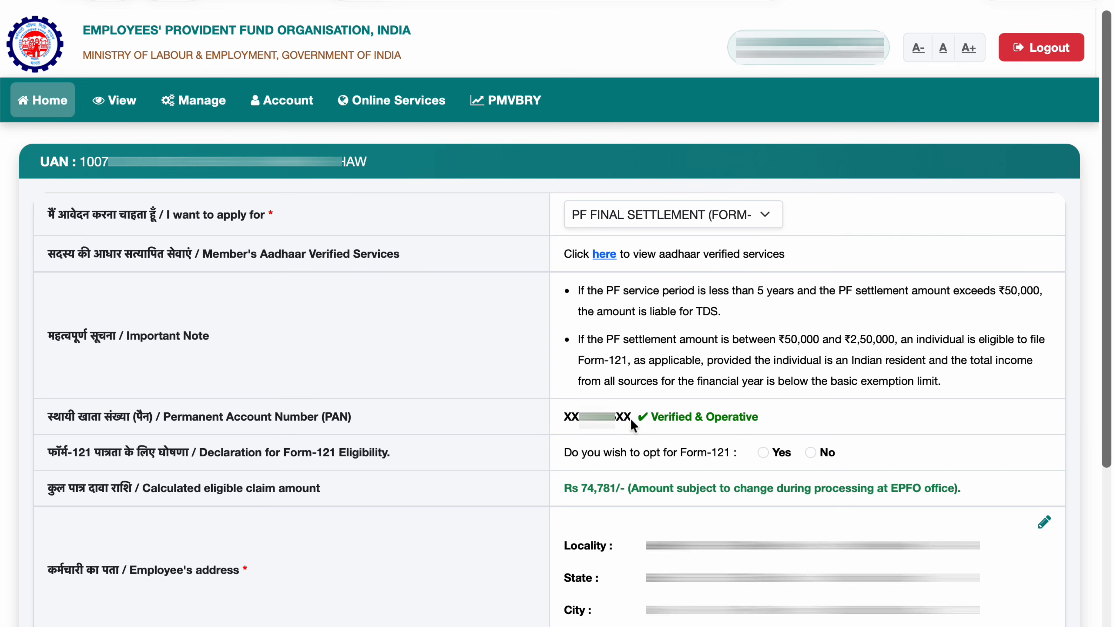
{"action": "double_click", "coordinate": [210, 452]}
{"action": "left_click", "coordinate": [305, 456]}
{"action": "left_click_drag", "start_coordinate": [603, 452], "coordinate": [657, 454]}
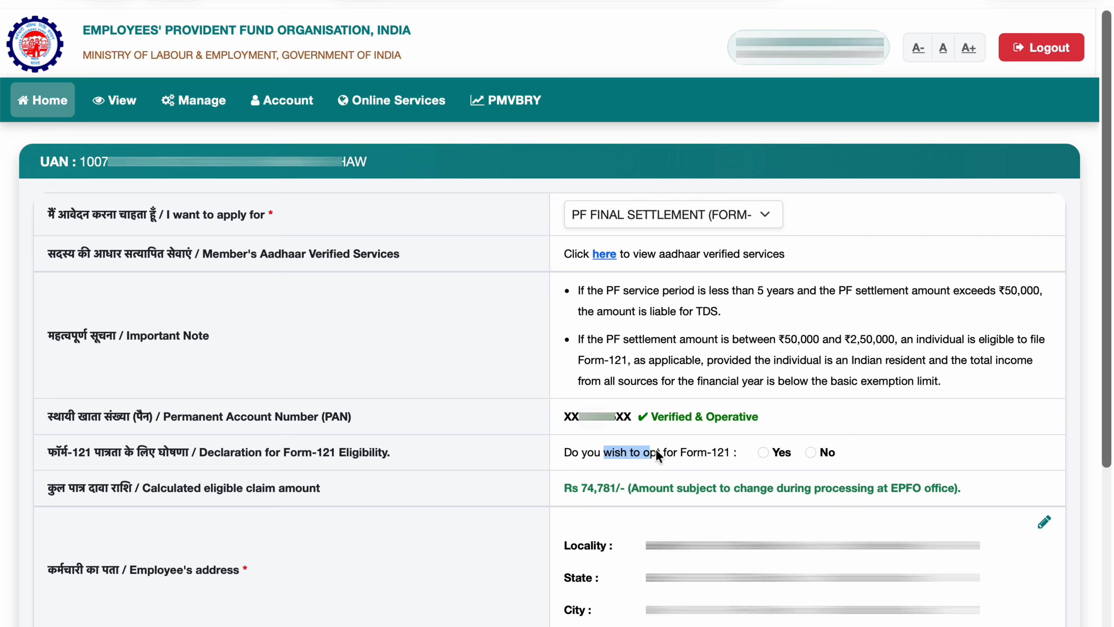
{"action": "left_click", "coordinate": [697, 452]}
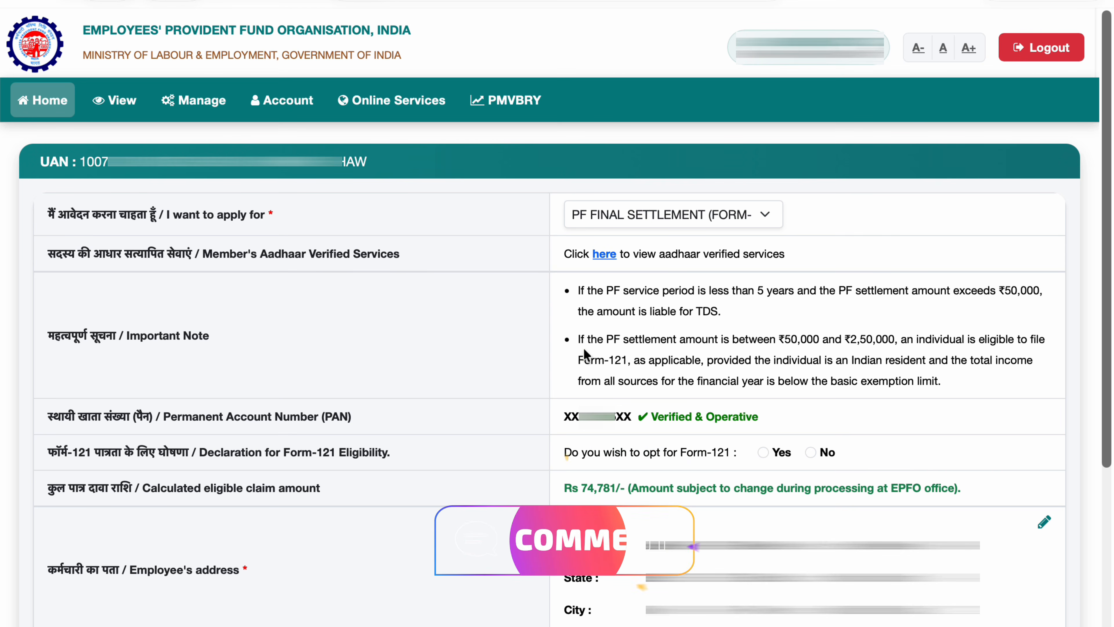
{"action": "left_click_drag", "start_coordinate": [623, 339], "coordinate": [777, 338]}
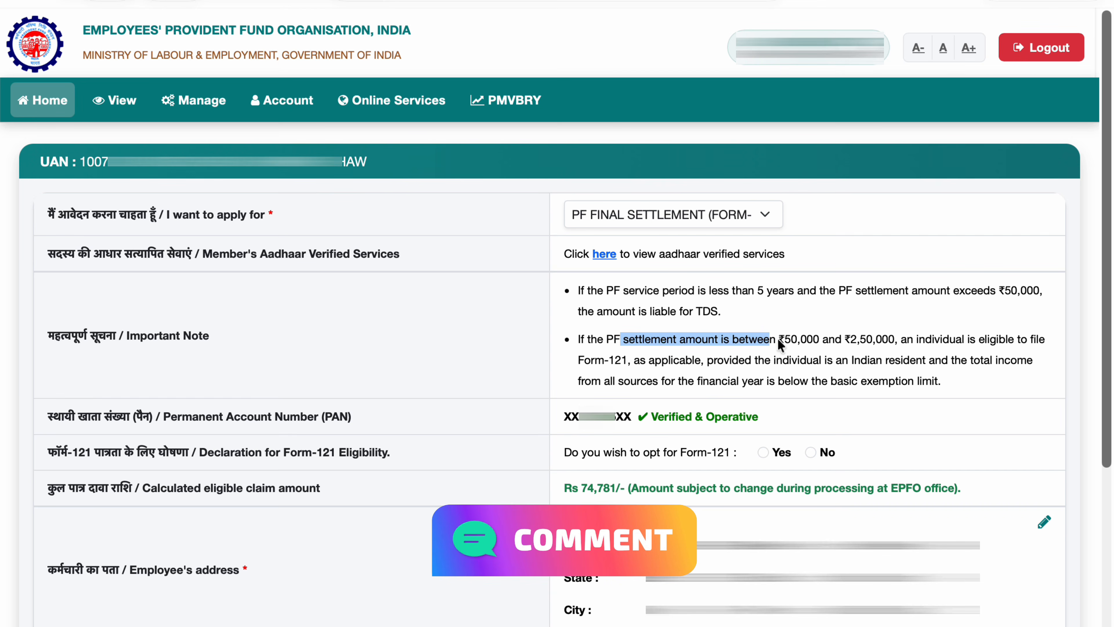
{"action": "left_click", "coordinate": [795, 352]}
{"action": "left_click", "coordinate": [787, 340]}
{"action": "left_click", "coordinate": [832, 344]}
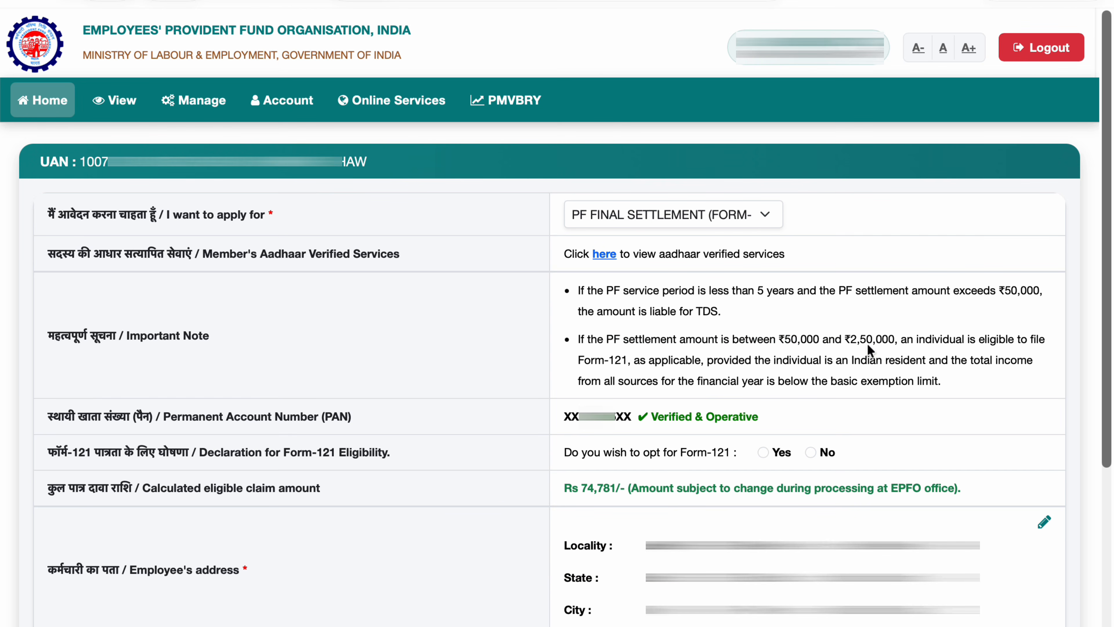
{"action": "left_click_drag", "start_coordinate": [849, 342], "coordinate": [900, 346]}
{"action": "left_click", "coordinate": [901, 346]}
Step: Opt for Form-121 with Yes and agree to the declaration that all other income does not entitle to any TDS
{"action": "left_click_drag", "start_coordinate": [672, 452], "coordinate": [684, 454]}
{"action": "left_click", "coordinate": [693, 455]}
{"action": "left_click", "coordinate": [763, 453]}
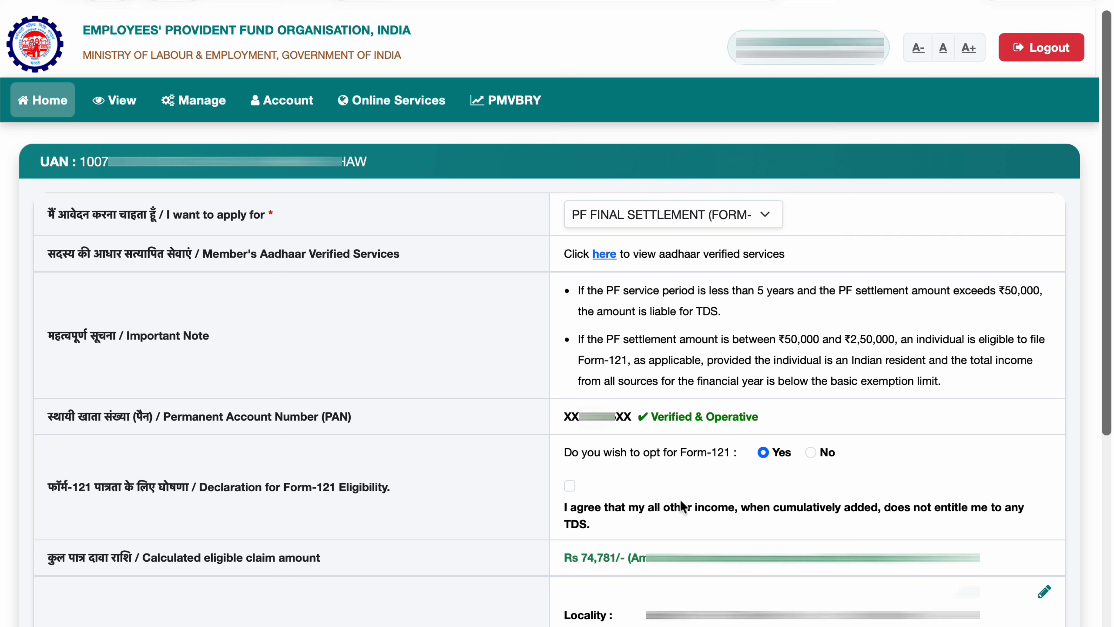
{"action": "left_click", "coordinate": [569, 487]}
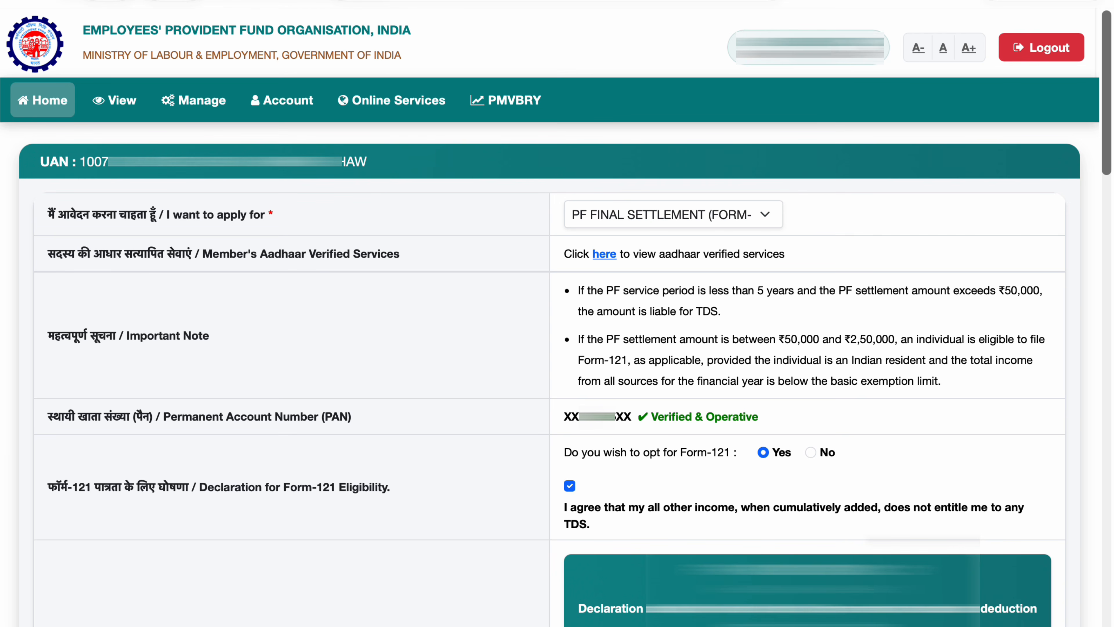
Step: Examine Form No. 121 from the declarant details down to the estimated income and the question about other filed forms
{"action": "scroll", "coordinate": [776, 154], "scroll_direction": "down", "scroll_amount": 10}
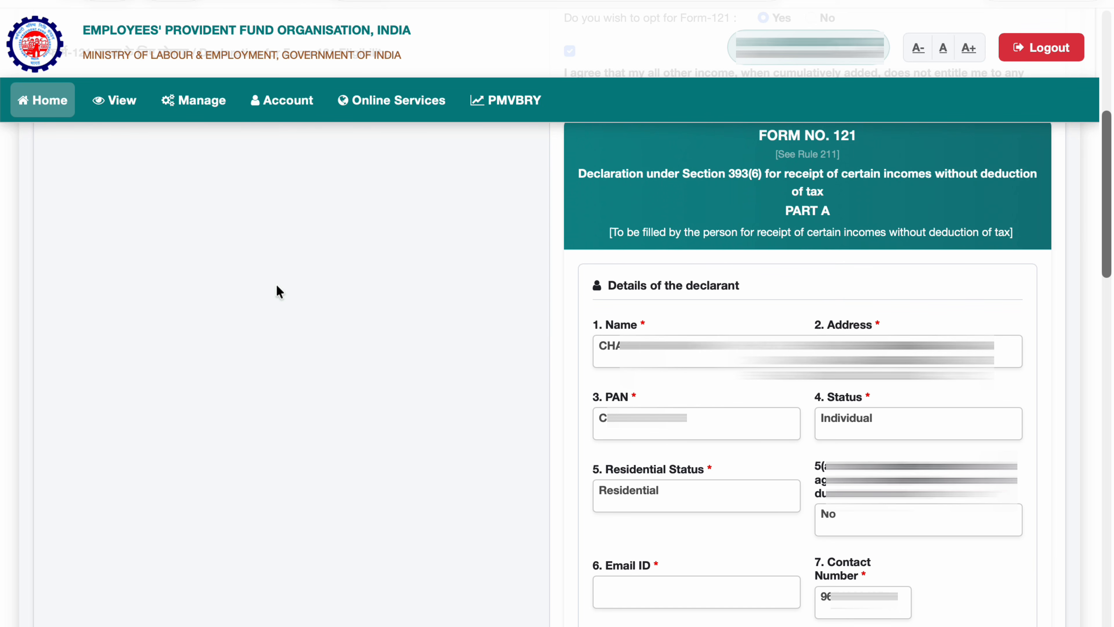
{"action": "left_click", "coordinate": [204, 111]}
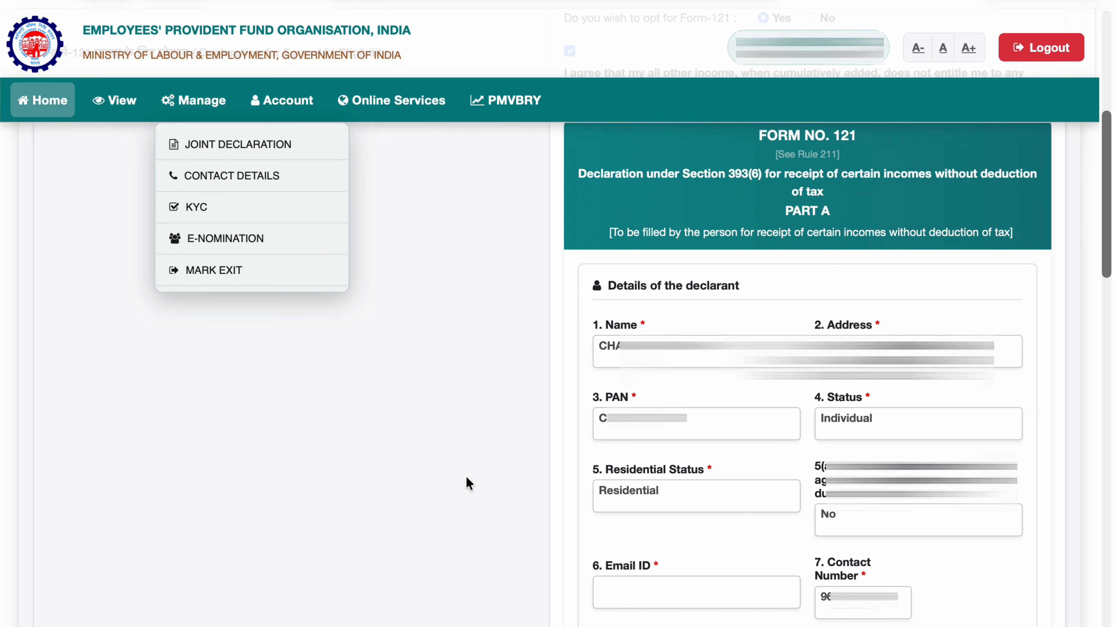
{"action": "left_click", "coordinate": [447, 461]}
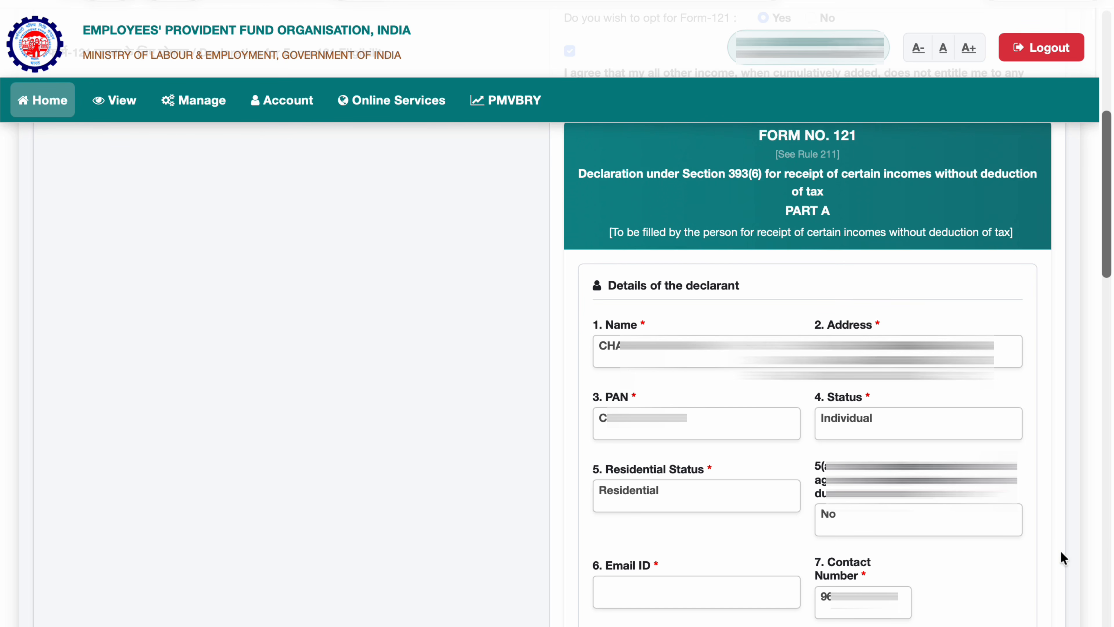
{"action": "scroll", "coordinate": [984, 581], "scroll_direction": "down", "scroll_amount": 1}
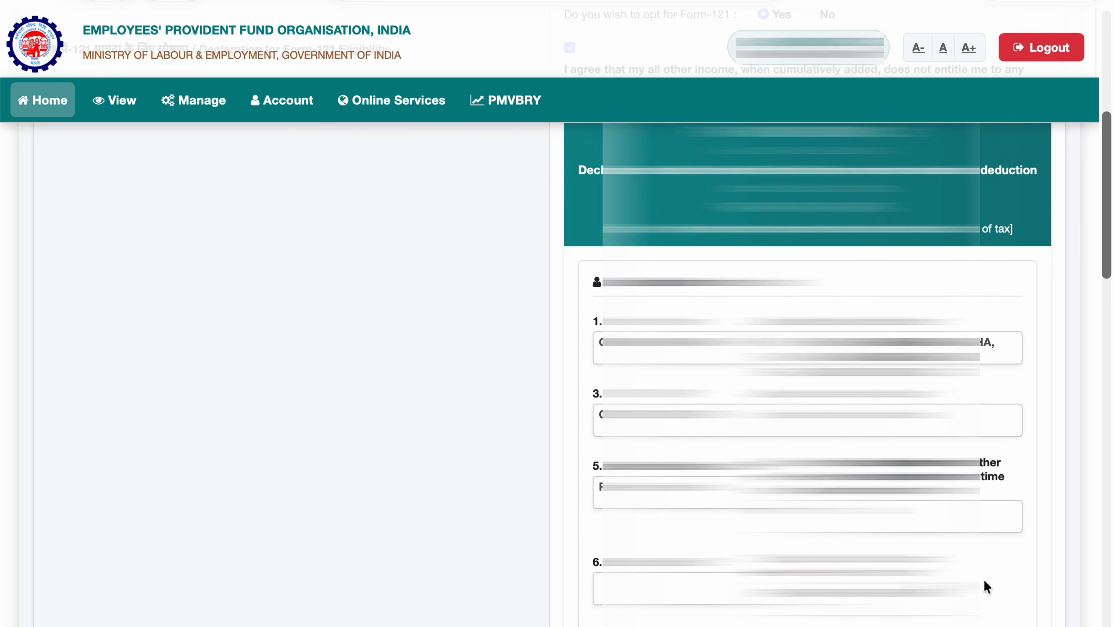
{"action": "scroll", "coordinate": [984, 579], "scroll_direction": "down", "scroll_amount": 10}
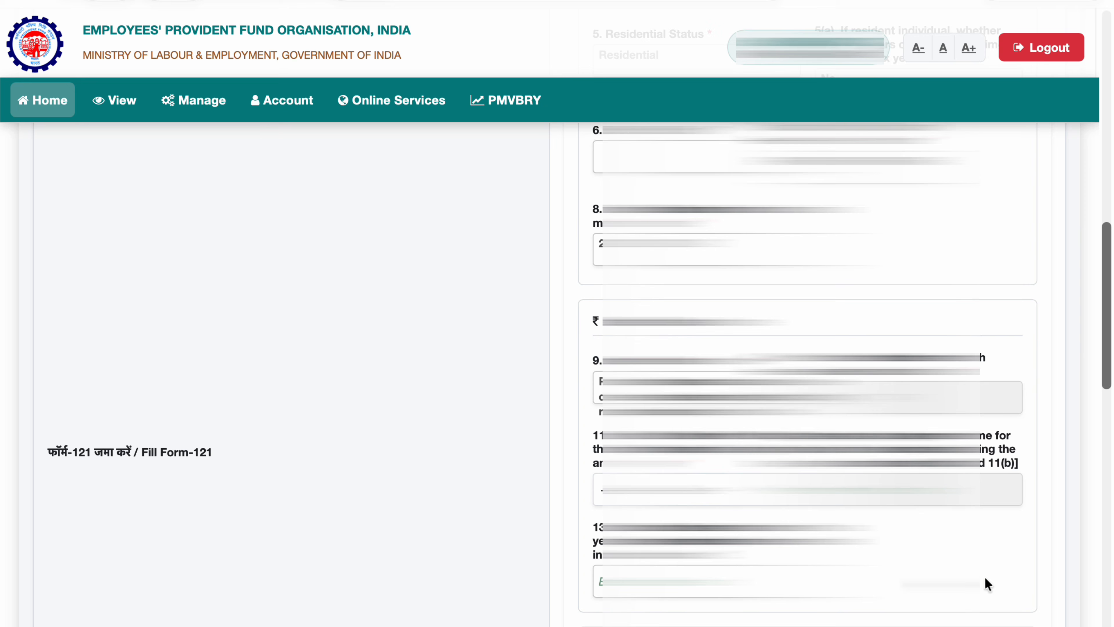
{"action": "scroll", "coordinate": [984, 577], "scroll_direction": "down", "scroll_amount": 1}
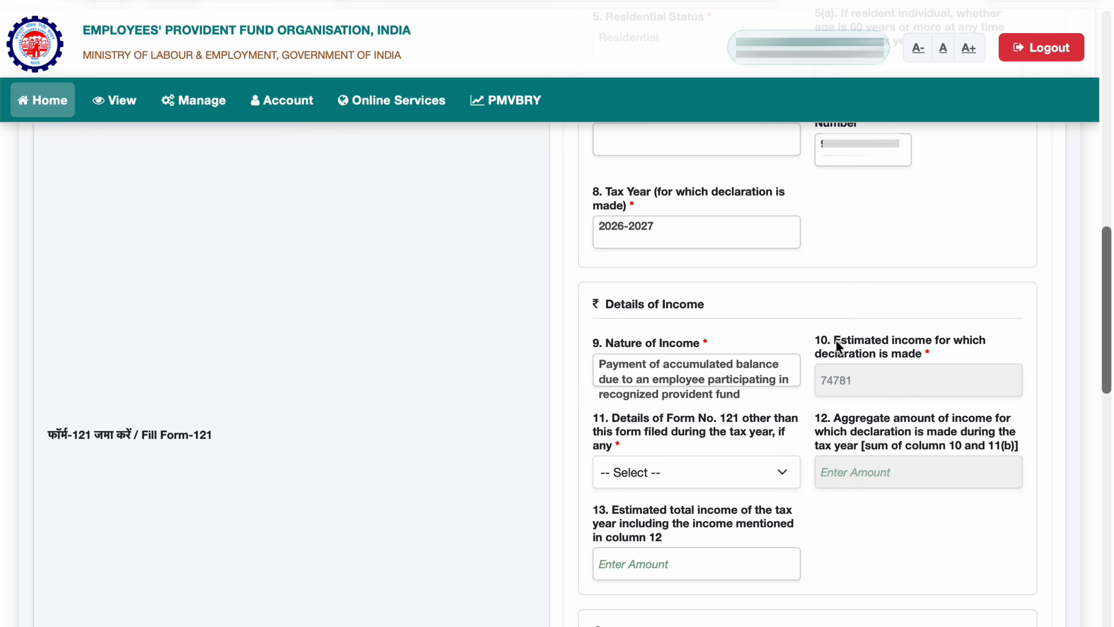
{"action": "left_click_drag", "start_coordinate": [835, 340], "coordinate": [953, 343]}
{"action": "left_click", "coordinate": [958, 344]}
{"action": "left_click_drag", "start_coordinate": [834, 340], "coordinate": [938, 344]}
{"action": "left_click", "coordinate": [938, 344]}
{"action": "left_click_drag", "start_coordinate": [615, 420], "coordinate": [748, 421]}
{"action": "left_click", "coordinate": [748, 420]}
Step: Answer Yes to other Form No. 121 filings during the tax year and enter 1 as the total number filed earlier
{"action": "left_click", "coordinate": [649, 472]}
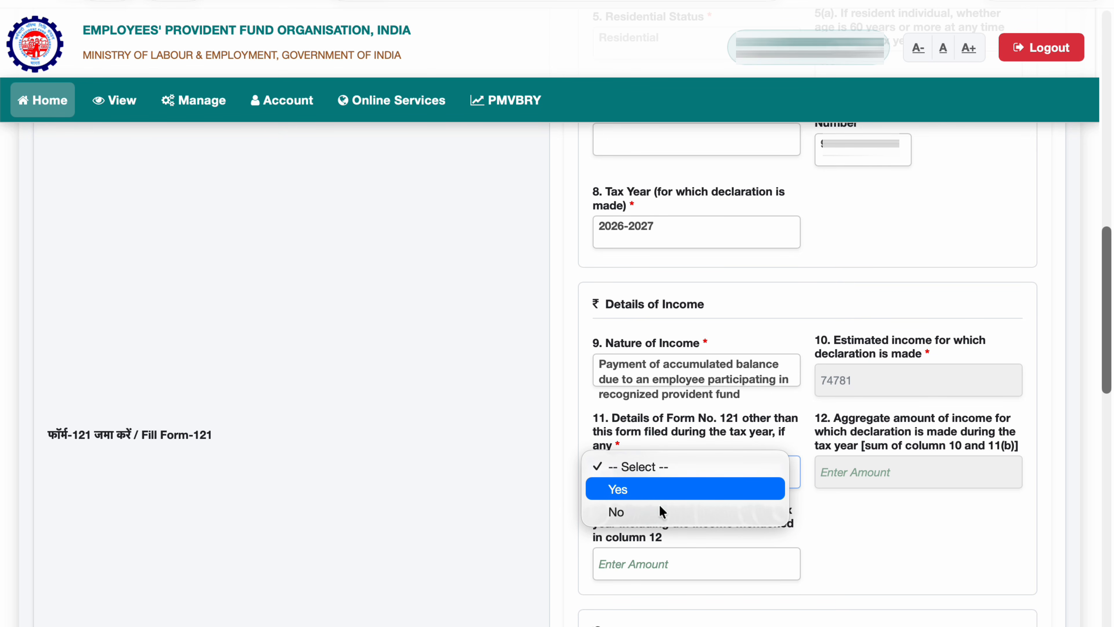
{"action": "left_click", "coordinate": [653, 486]}
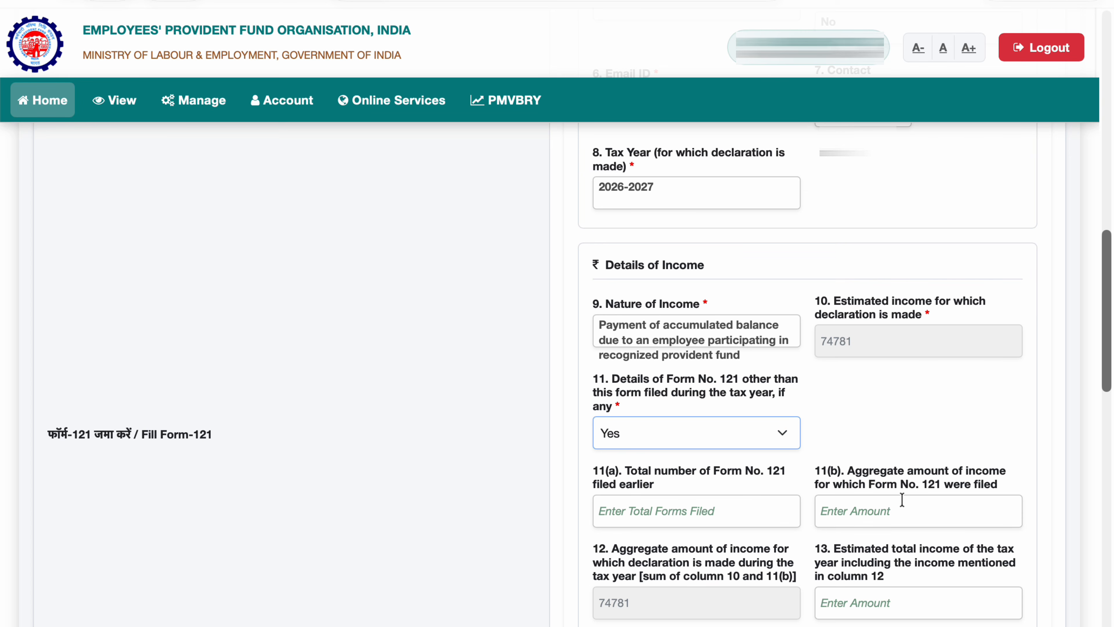
{"action": "left_click", "coordinate": [727, 518]}
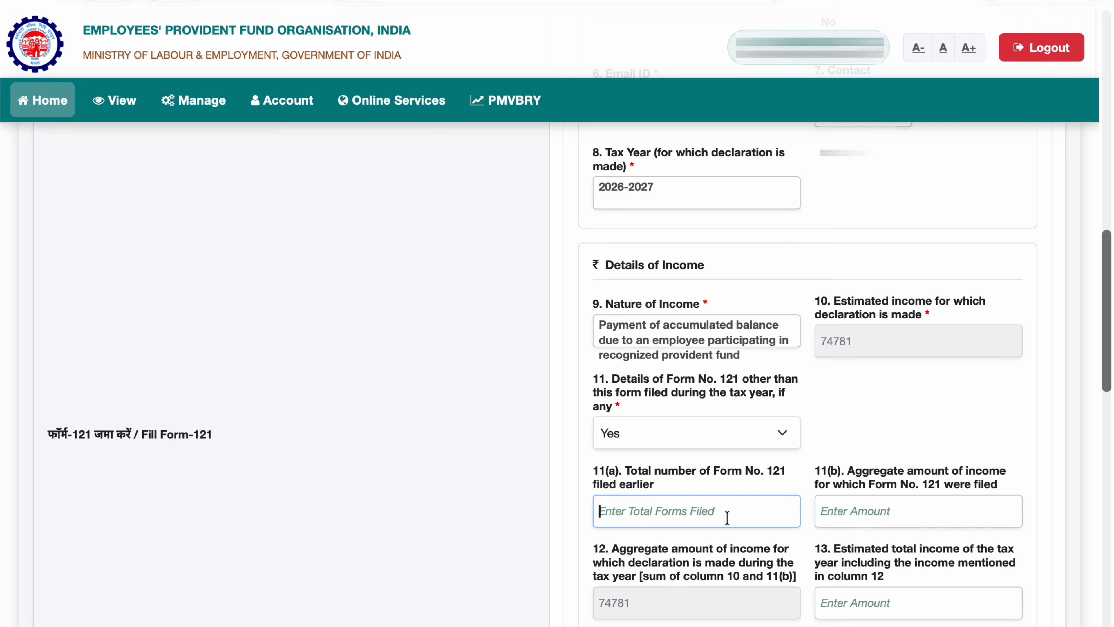
{"action": "type", "text": "1"}
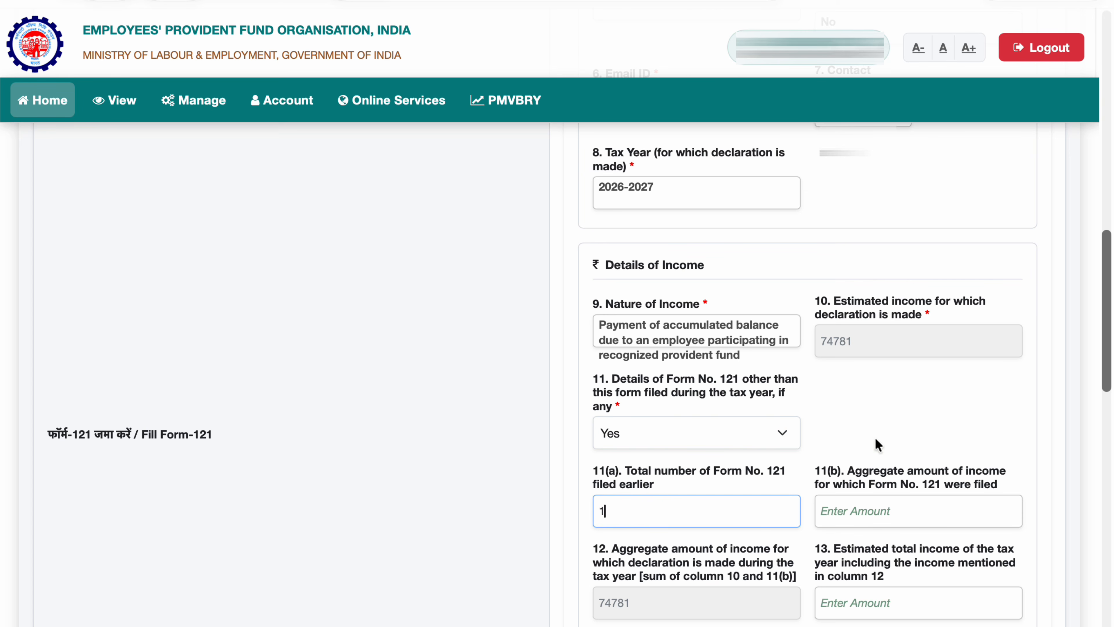
{"action": "left_click", "coordinate": [870, 517]}
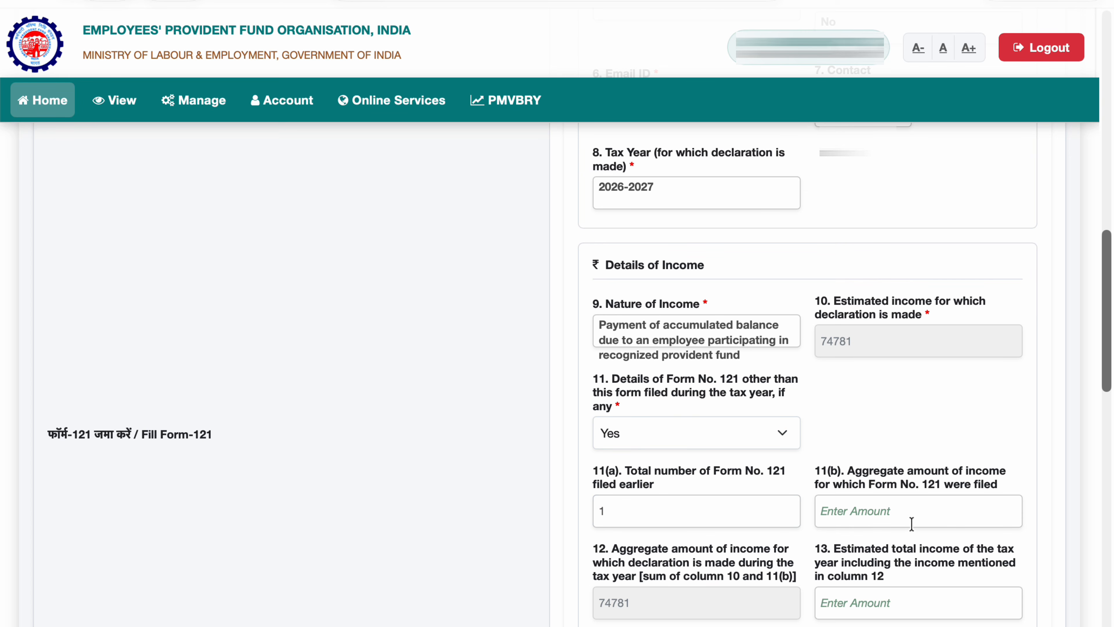
Step: Switch the answer on other Form No. 121 filings to No and back to Yes, re-entering 1 as the total number filed earlier
{"action": "left_click", "coordinate": [675, 433]}
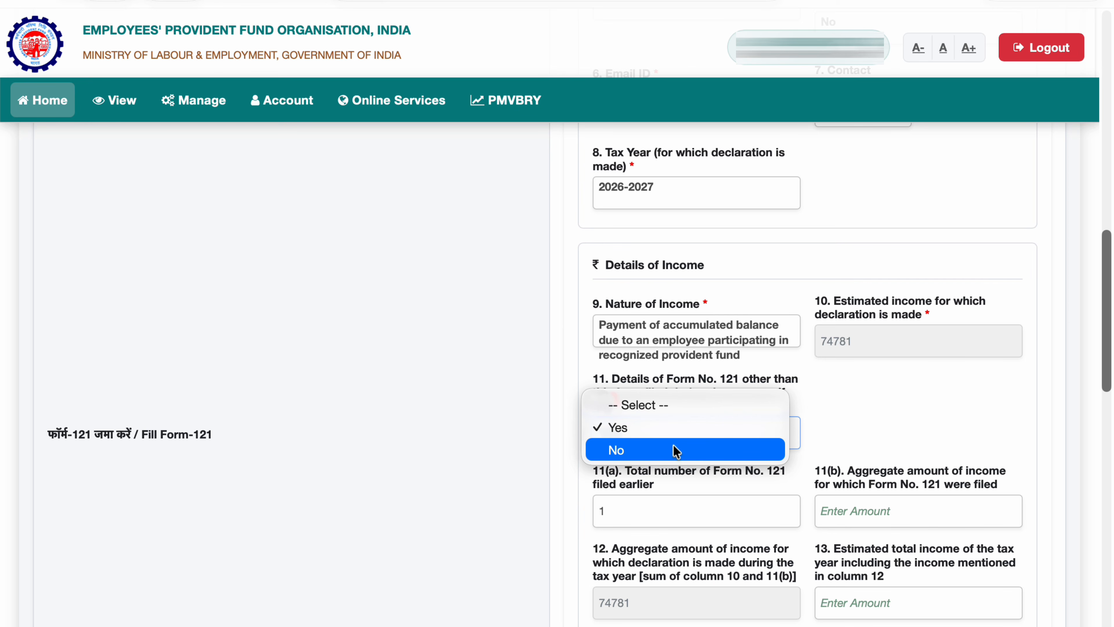
{"action": "left_click", "coordinate": [675, 450]}
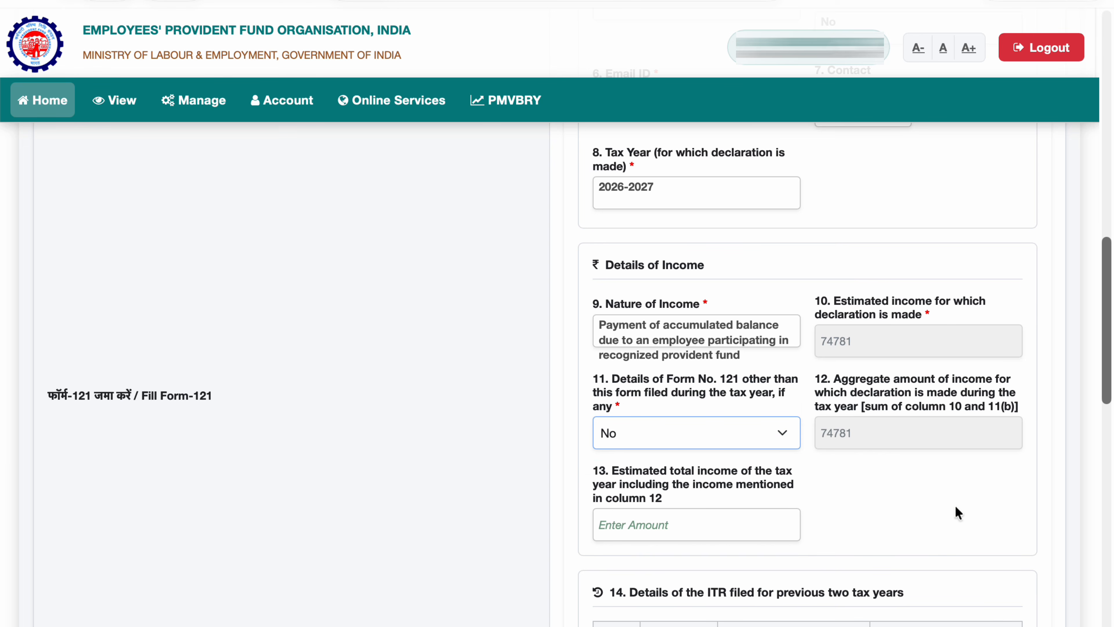
{"action": "left_click", "coordinate": [657, 432]}
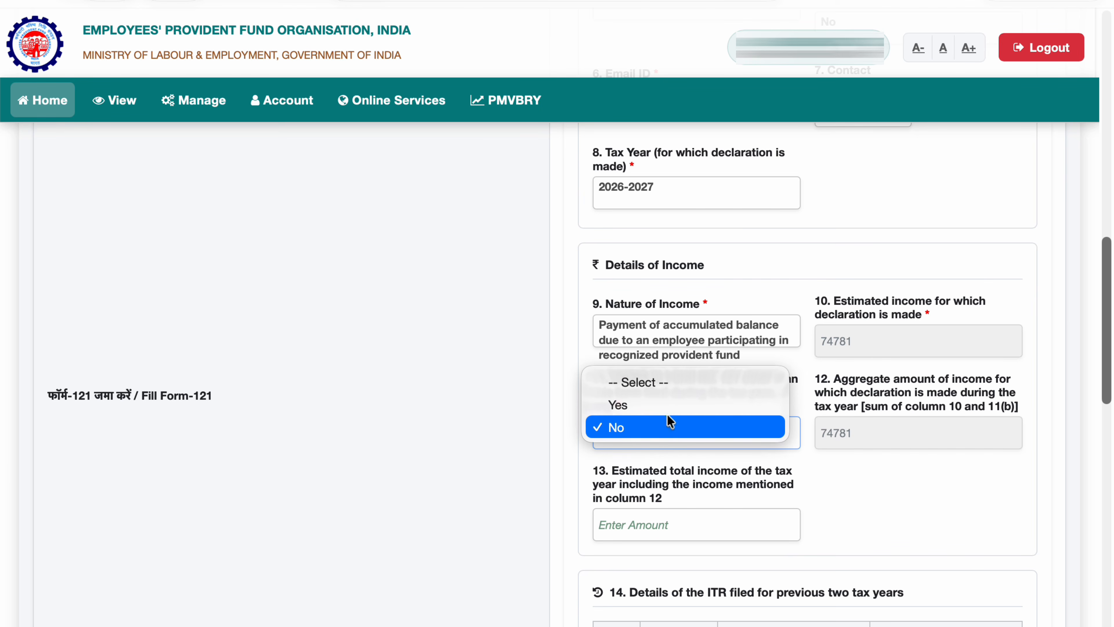
{"action": "left_click", "coordinate": [667, 404]}
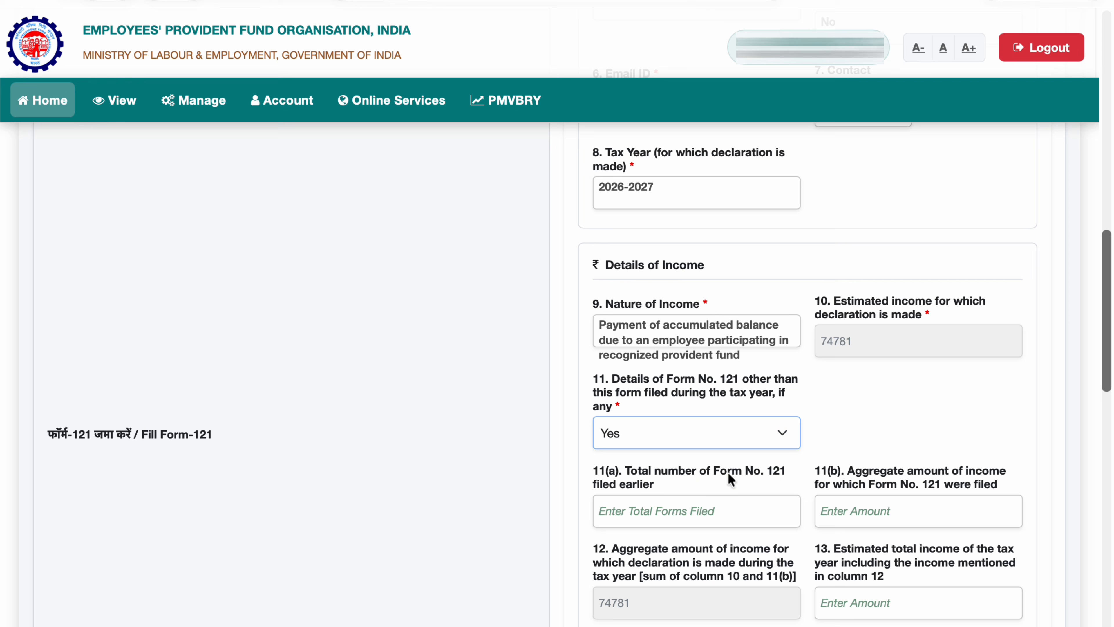
{"action": "left_click", "coordinate": [661, 507]}
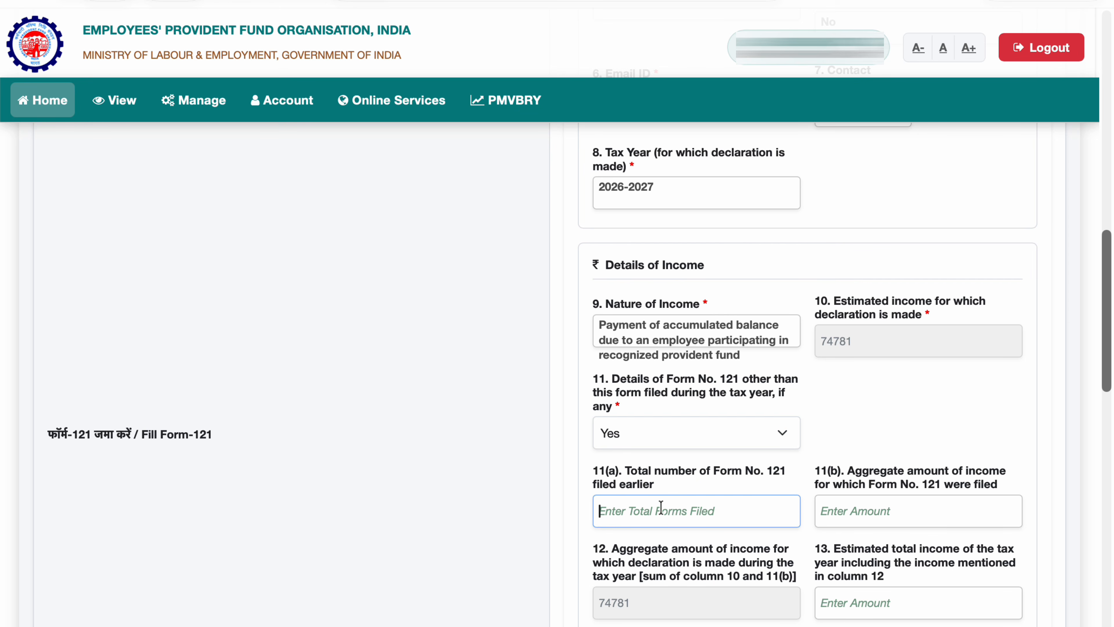
{"action": "type", "text": "1"}
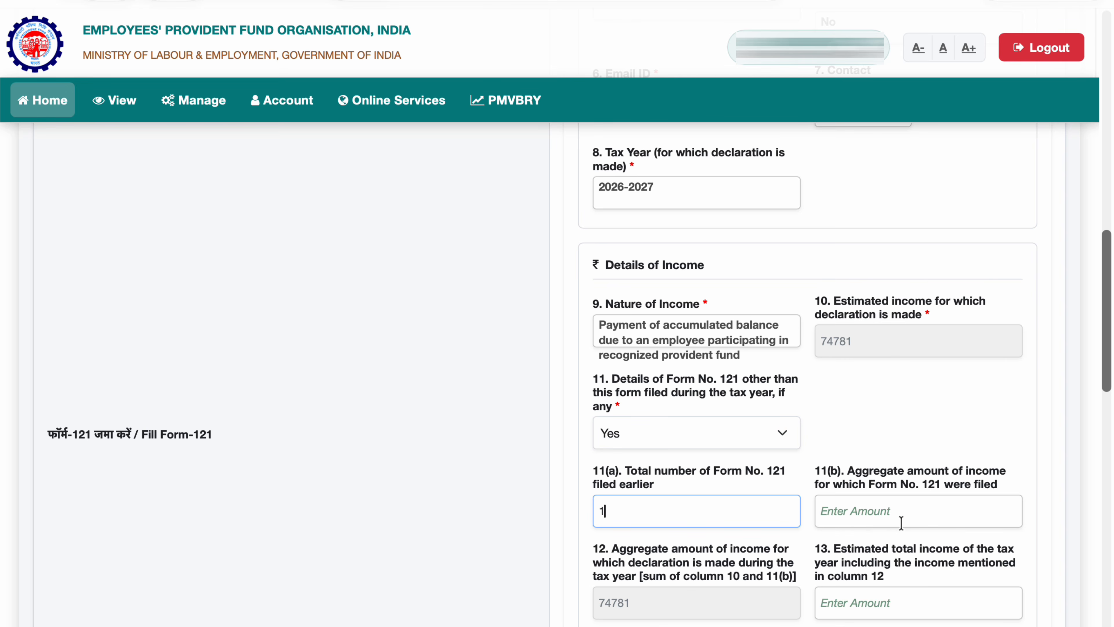
Step: Enter 232321 as the aggregate amount of income for which Form No. 121 were filed
{"action": "scroll", "coordinate": [965, 566], "scroll_direction": "down", "scroll_amount": 1}
{"action": "scroll", "coordinate": [987, 562], "scroll_direction": "down", "scroll_amount": 4}
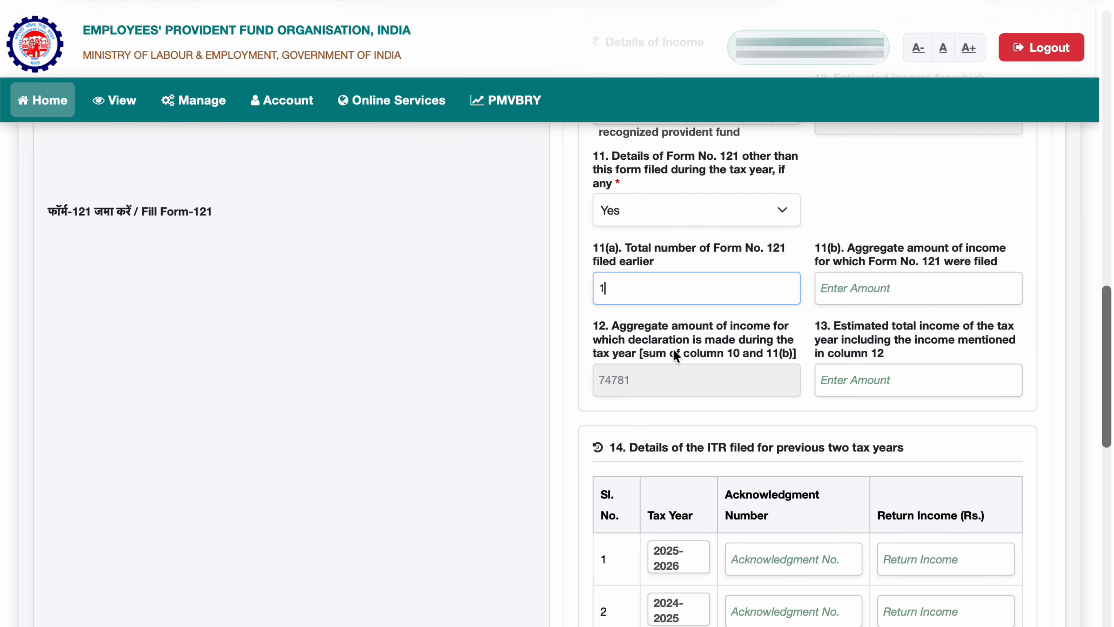
{"action": "left_click", "coordinate": [862, 293]}
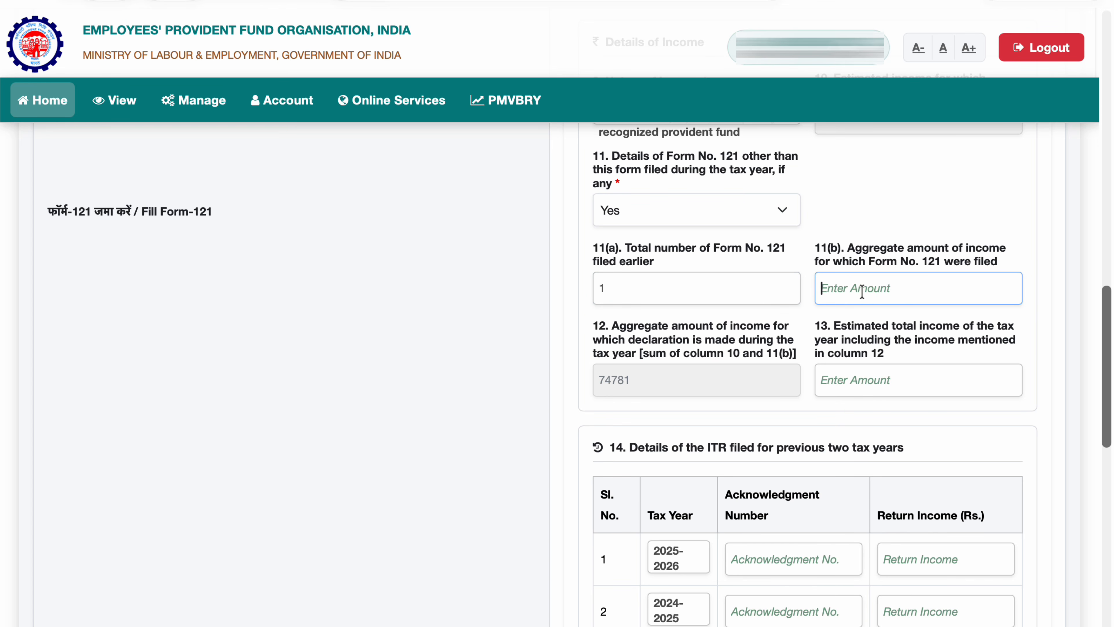
{"action": "type", "text": "232"}
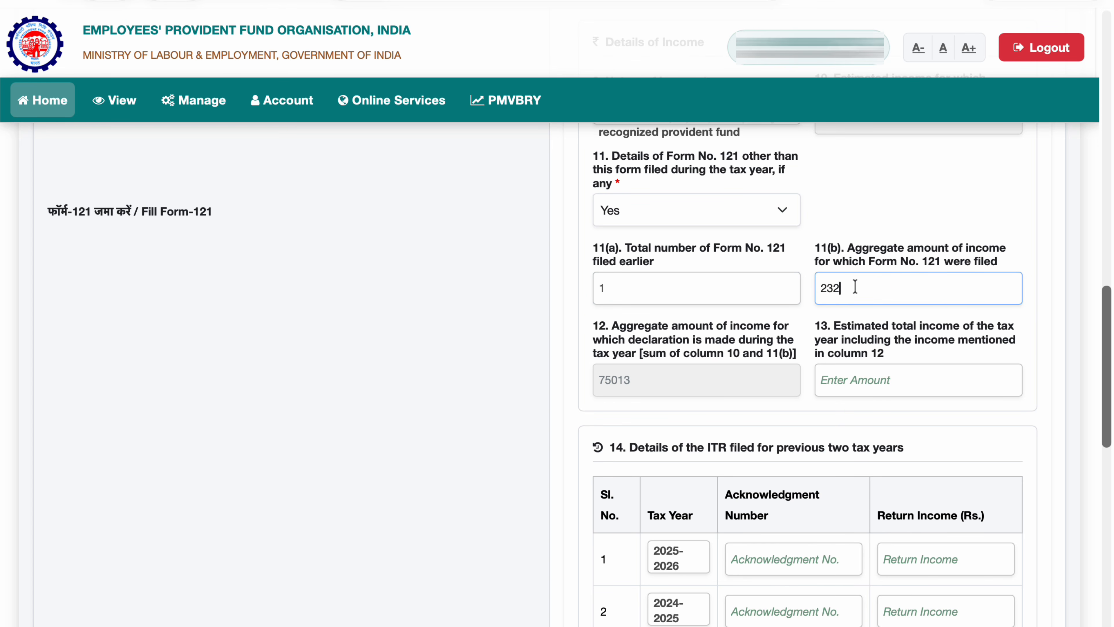
{"action": "type", "text": "321"}
Step: Examine the estimated total income item and the tax year, acknowledgment number and return income columns of the previous two years' ITR details
{"action": "left_click_drag", "start_coordinate": [856, 328], "coordinate": [982, 340]}
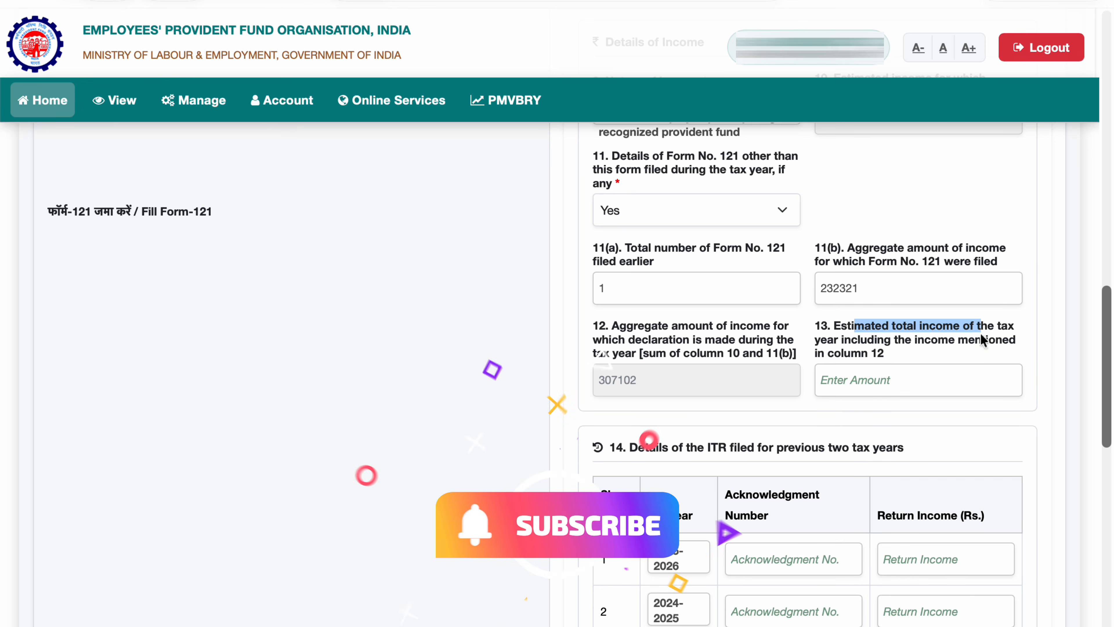
{"action": "left_click", "coordinate": [846, 382]}
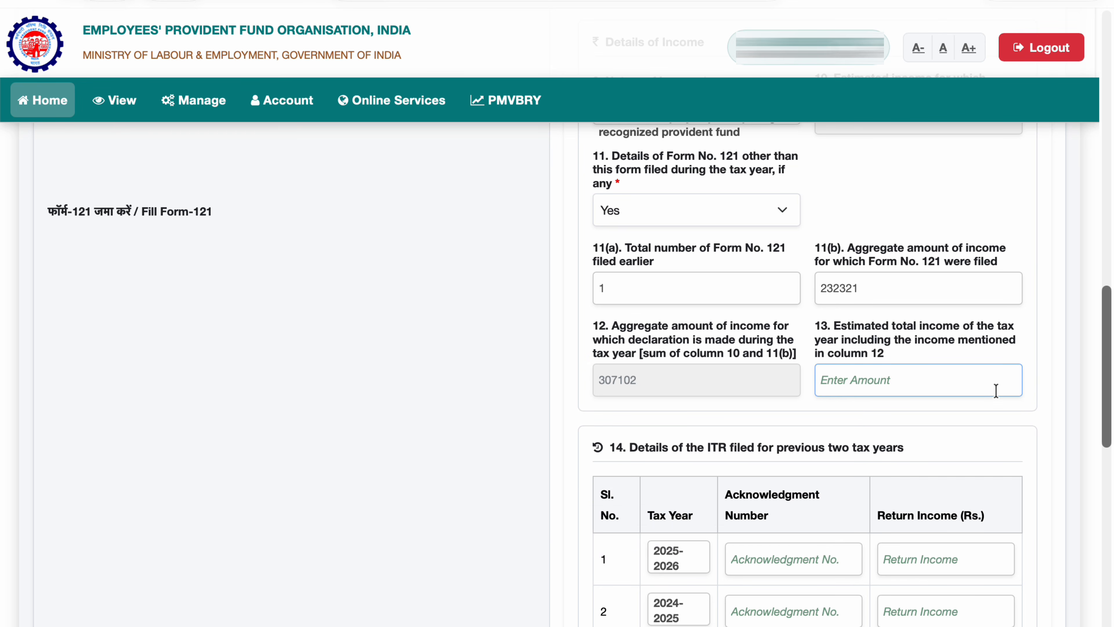
{"action": "scroll", "coordinate": [842, 447], "scroll_direction": "up", "scroll_amount": 3}
{"action": "scroll", "coordinate": [846, 445], "scroll_direction": "down", "scroll_amount": 2}
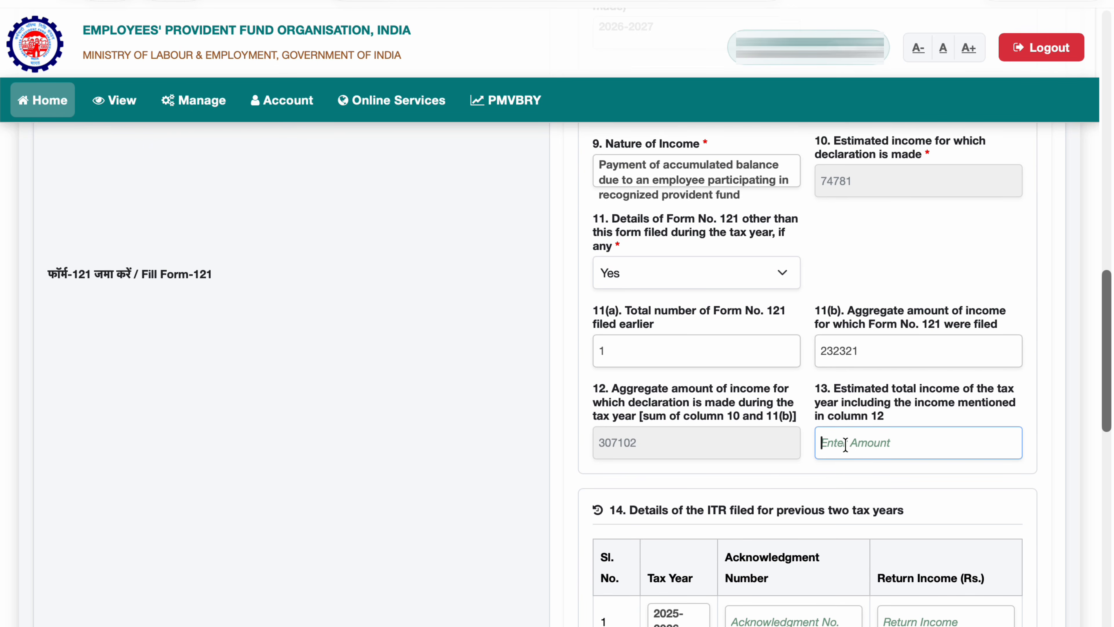
{"action": "scroll", "coordinate": [844, 443], "scroll_direction": "down", "scroll_amount": 3}
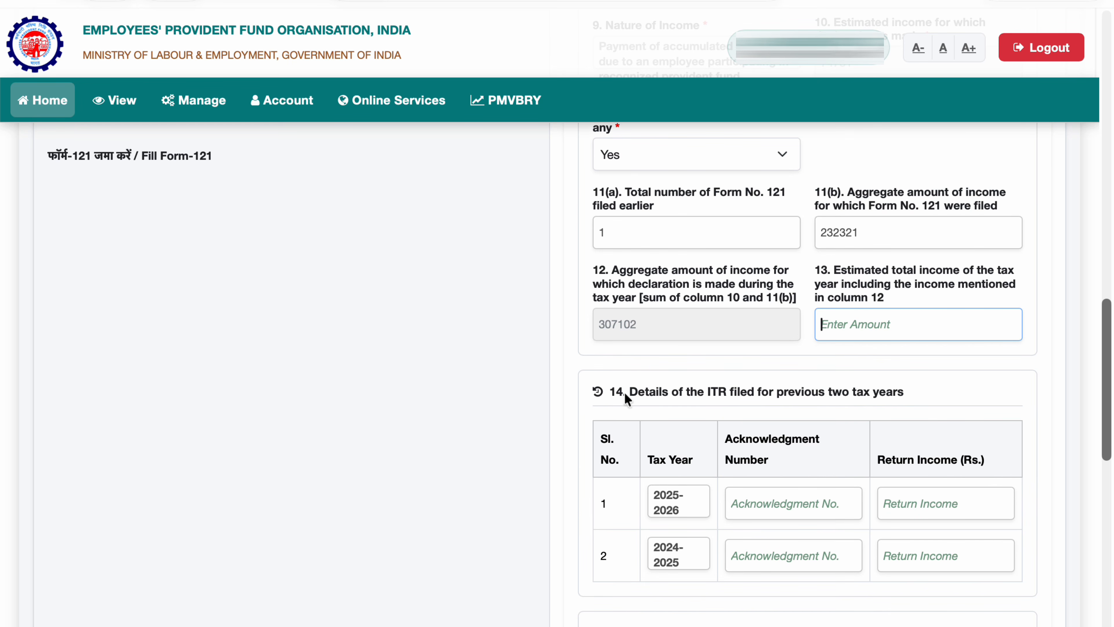
{"action": "left_click_drag", "start_coordinate": [624, 392], "coordinate": [911, 403]}
{"action": "left_click", "coordinate": [925, 398]}
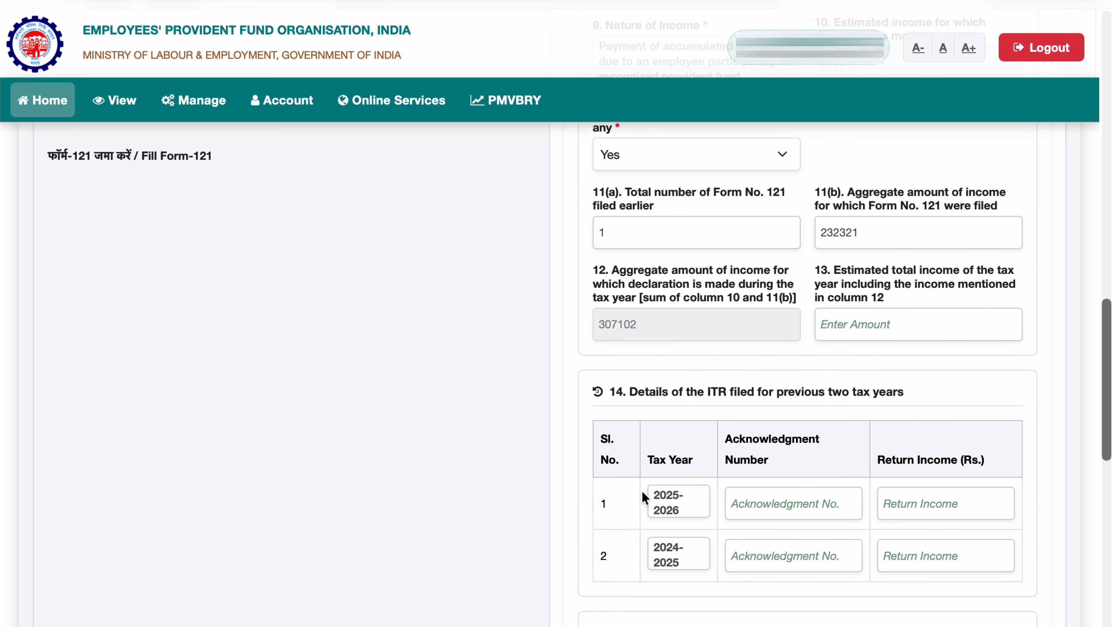
{"action": "left_click", "coordinate": [671, 452]}
{"action": "left_click_drag", "start_coordinate": [672, 461], "coordinate": [711, 462]}
{"action": "left_click", "coordinate": [710, 462]}
{"action": "left_click_drag", "start_coordinate": [739, 443], "coordinate": [796, 450]}
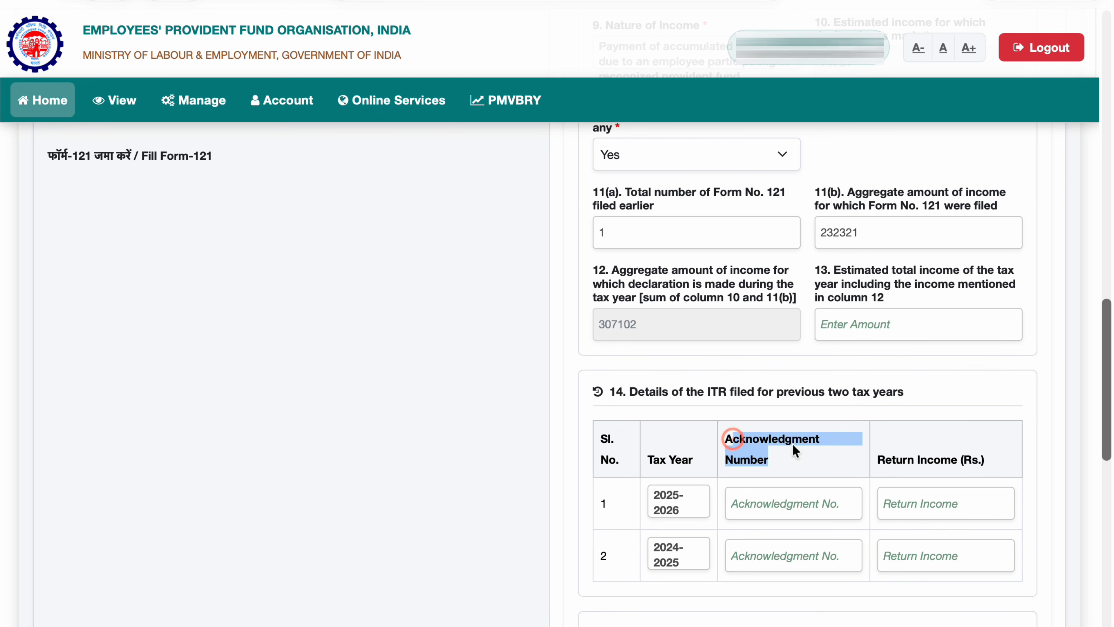
{"action": "left_click", "coordinate": [791, 455]}
{"action": "left_click_drag", "start_coordinate": [878, 461], "coordinate": [965, 460]}
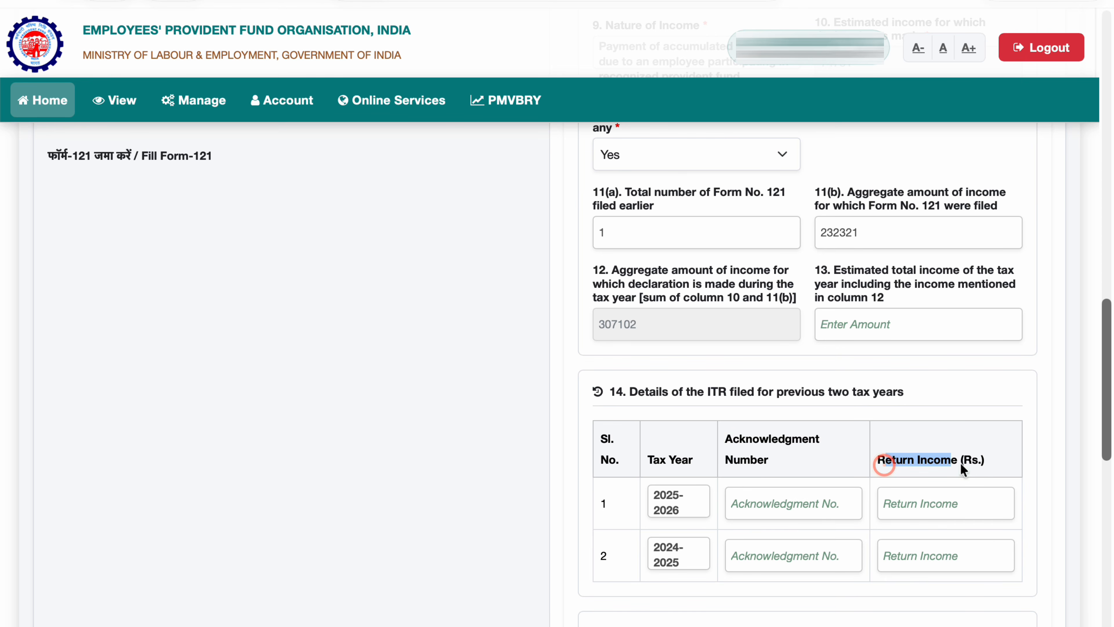
{"action": "left_click", "coordinate": [993, 458]}
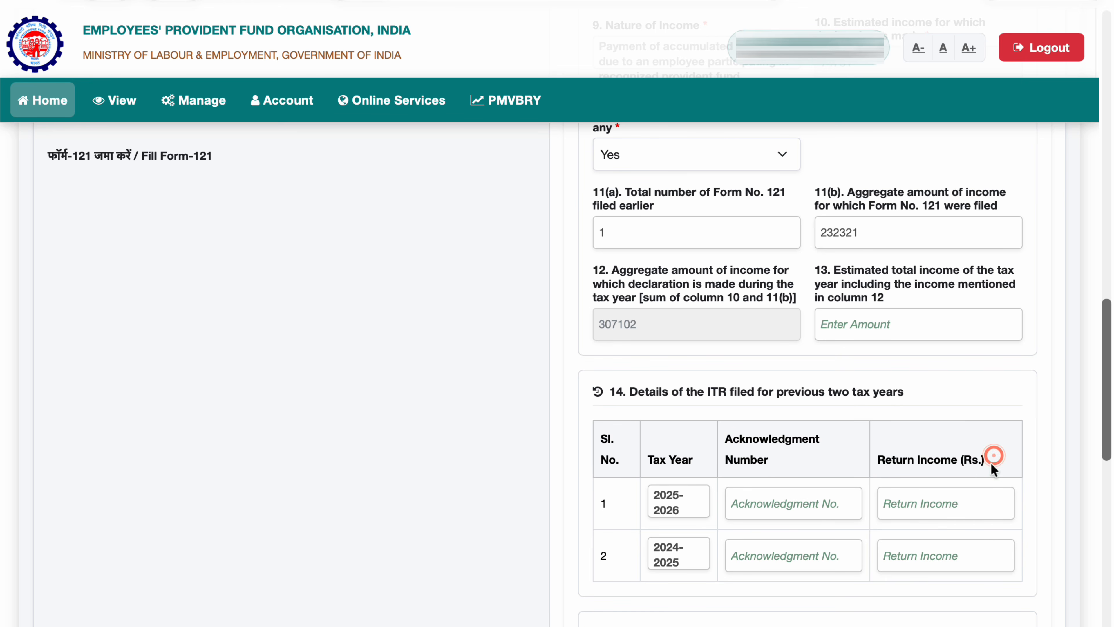
{"action": "left_click", "coordinate": [694, 551]}
{"action": "scroll", "coordinate": [713, 305], "scroll_direction": "up", "scroll_amount": 1}
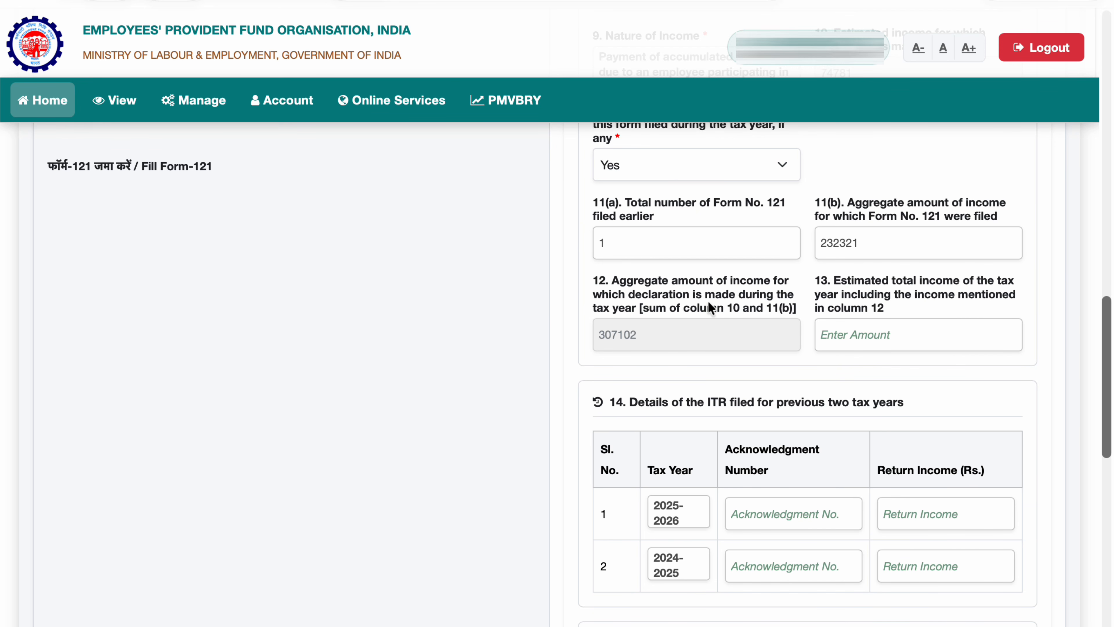
Step: Change the answer on other Form No. 121 filings to No and back to Yes
{"action": "scroll", "coordinate": [711, 308], "scroll_direction": "up", "scroll_amount": 5}
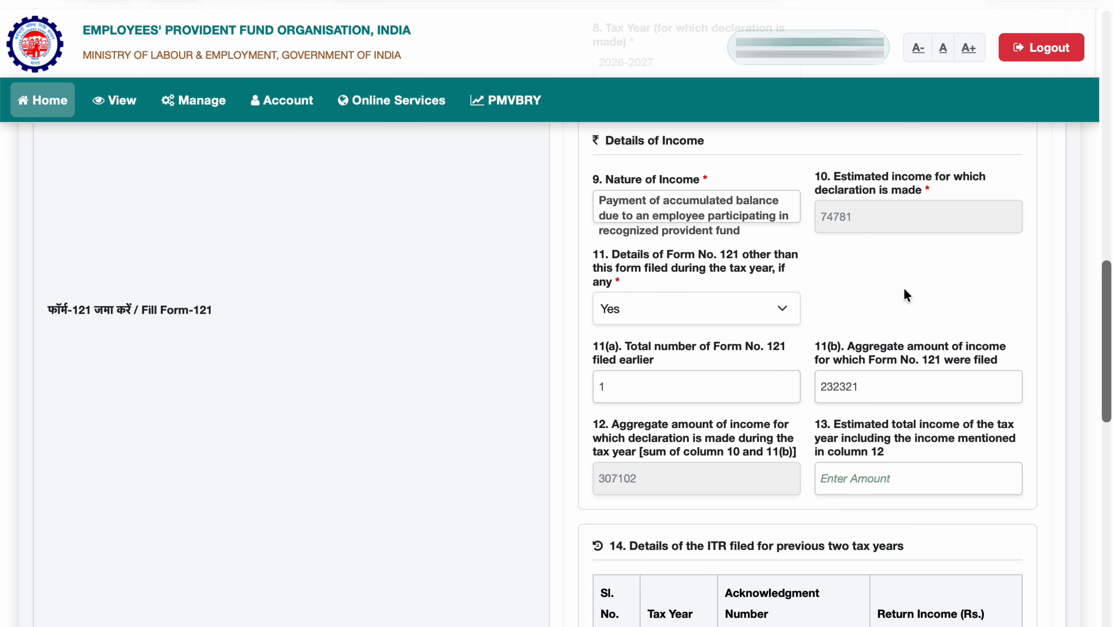
{"action": "left_click", "coordinate": [630, 314]}
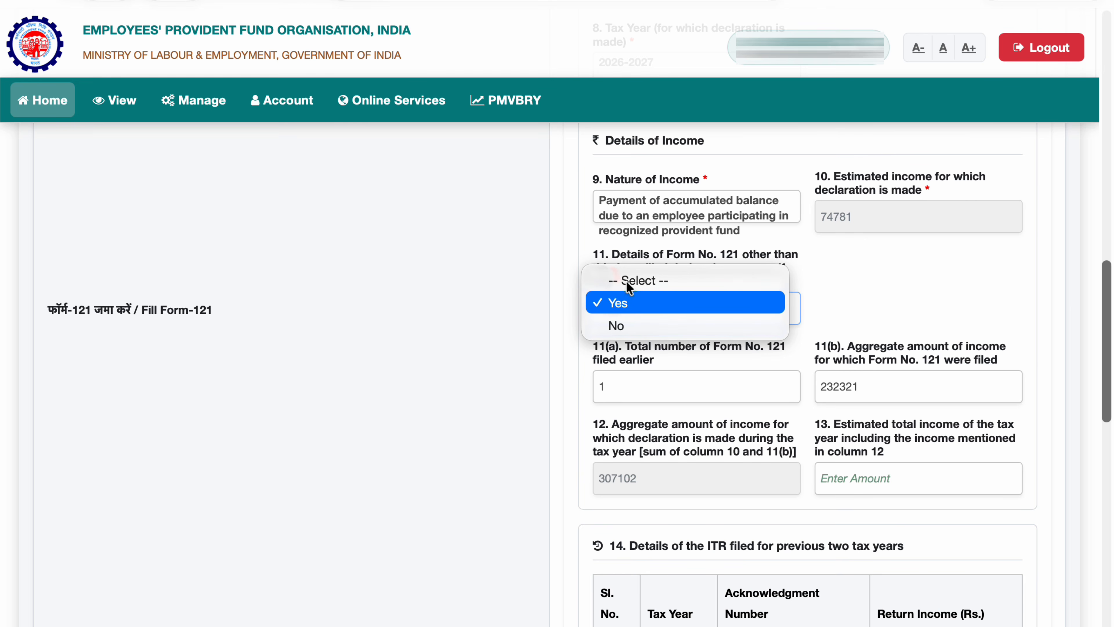
{"action": "left_click", "coordinate": [796, 435]}
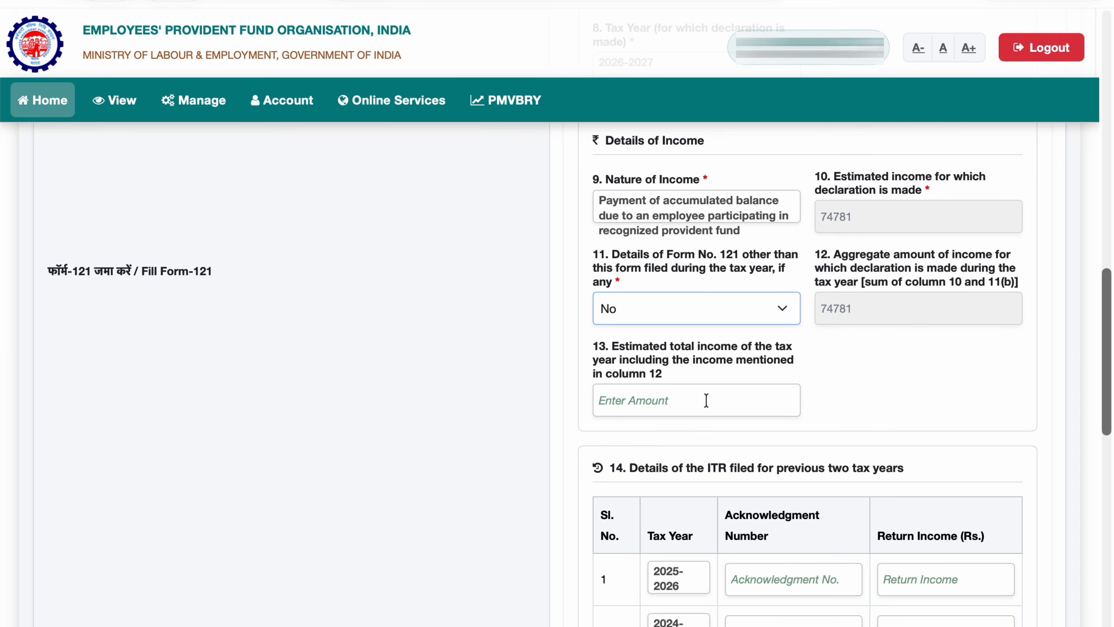
{"action": "left_click", "coordinate": [675, 295]}
{"action": "left_click", "coordinate": [693, 280]}
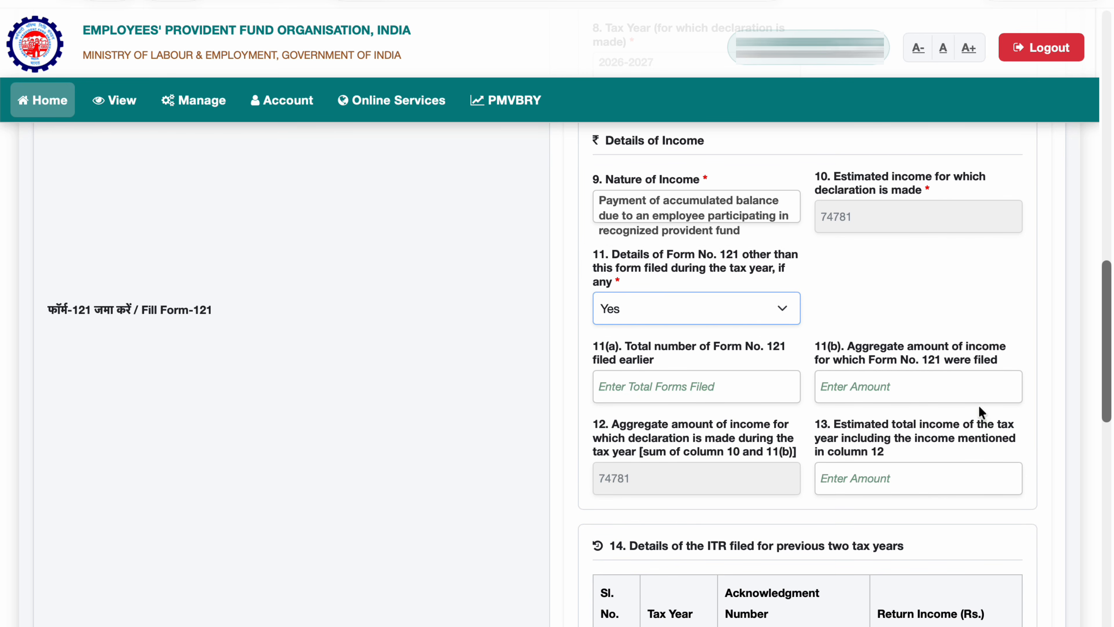
Step: Answer No to details of other Form No. 121 filed during the tax year
{"action": "left_click", "coordinate": [704, 386]}
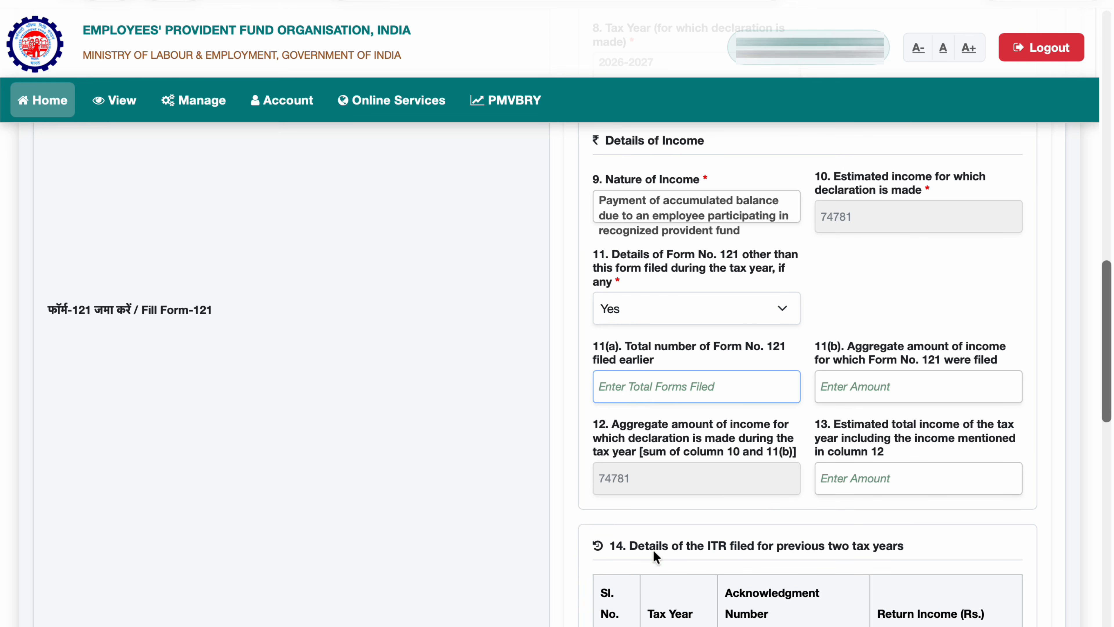
{"action": "scroll", "coordinate": [764, 544], "scroll_direction": "down", "scroll_amount": 2}
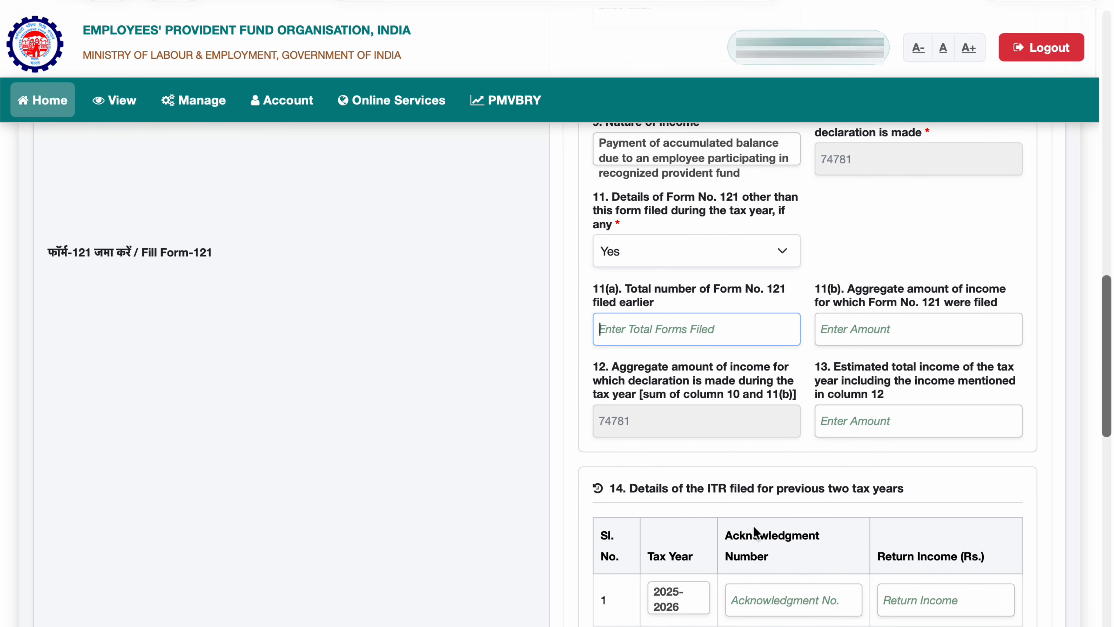
{"action": "scroll", "coordinate": [746, 505], "scroll_direction": "down", "scroll_amount": 2}
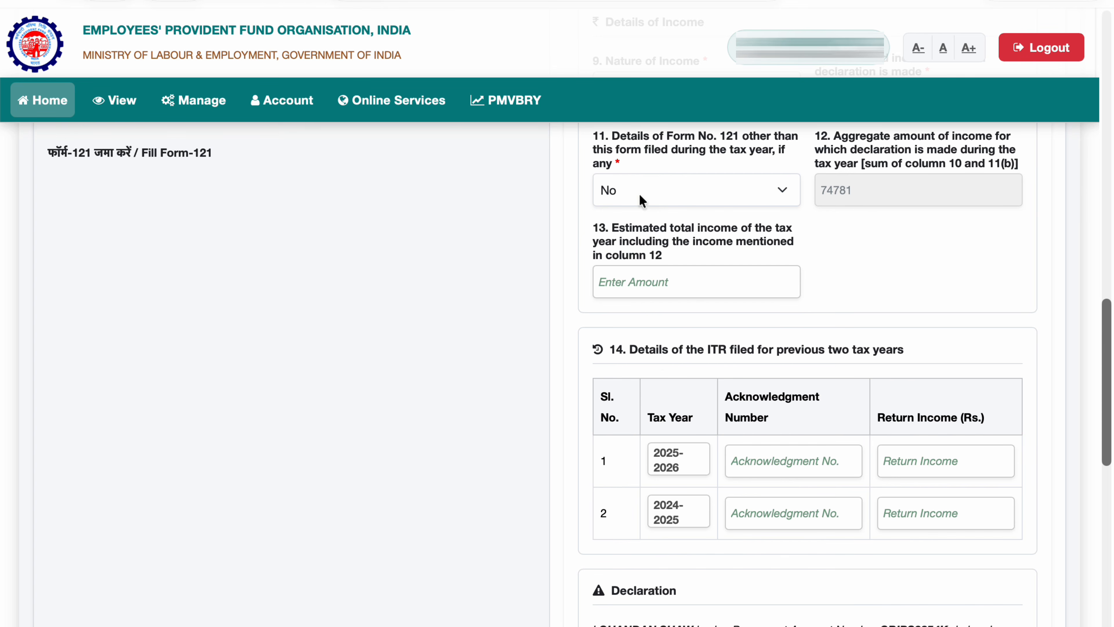
{"action": "left_click", "coordinate": [639, 195]}
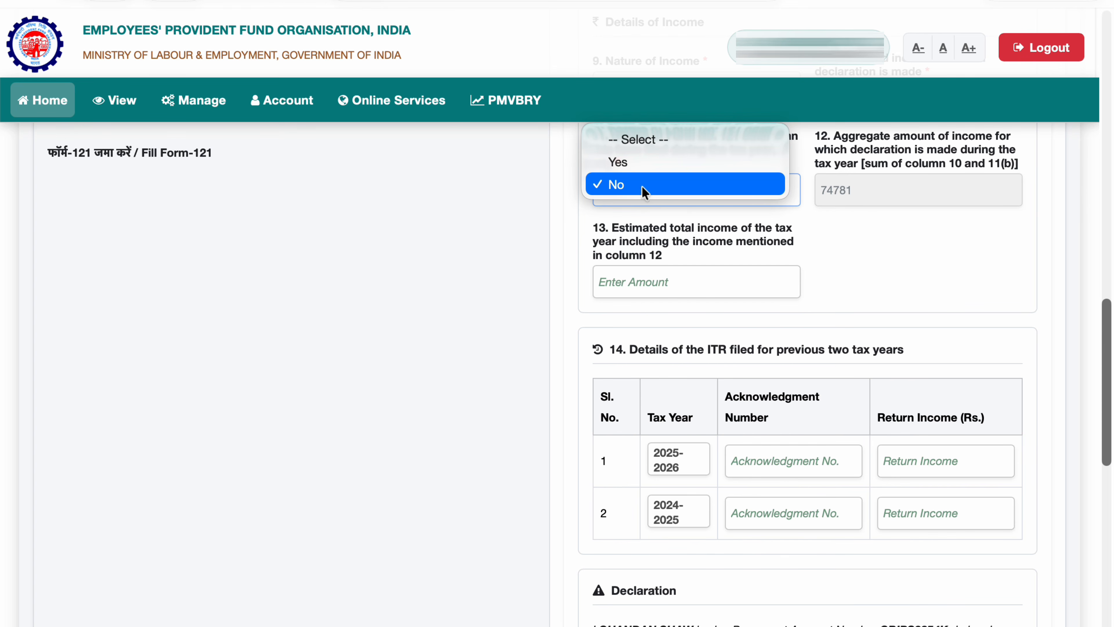
{"action": "left_click", "coordinate": [715, 192]}
Step: Enter 0 as the acknowledgment number and return income for both ITR tax years, 2025-2026 and 2024-2025
{"action": "left_click_drag", "start_coordinate": [647, 350], "coordinate": [872, 353]}
{"action": "left_click", "coordinate": [886, 354]}
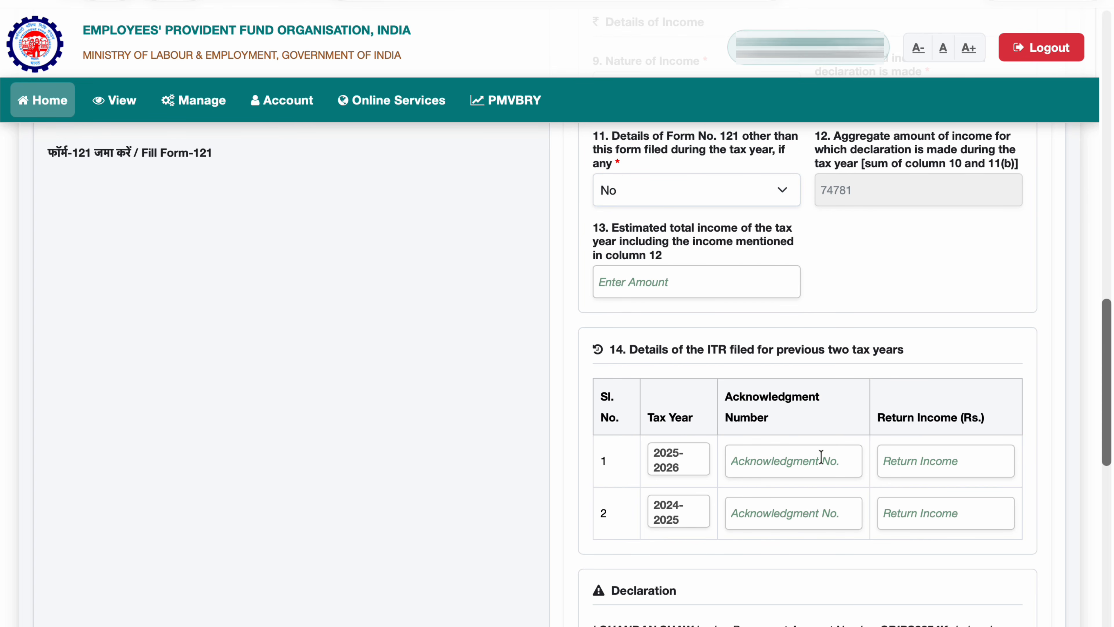
{"action": "left_click", "coordinate": [805, 464]}
{"action": "type", "text": "0"}
{"action": "key", "text": "Tab"}
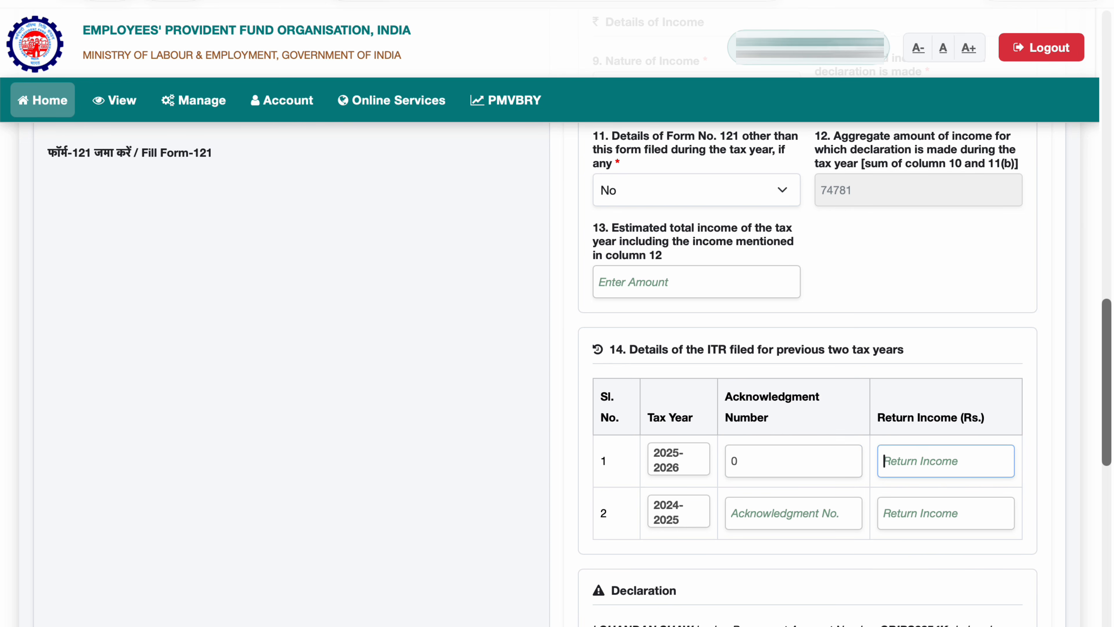
{"action": "type", "text": "0"}
{"action": "left_click", "coordinate": [760, 519]}
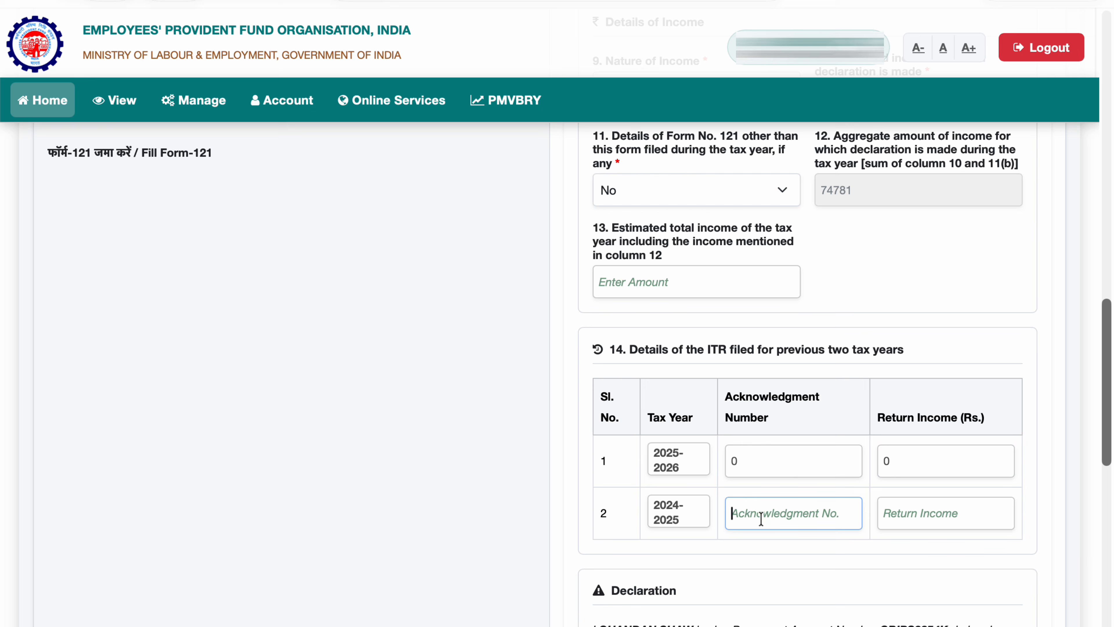
{"action": "type", "text": "0"}
{"action": "left_click", "coordinate": [920, 512]}
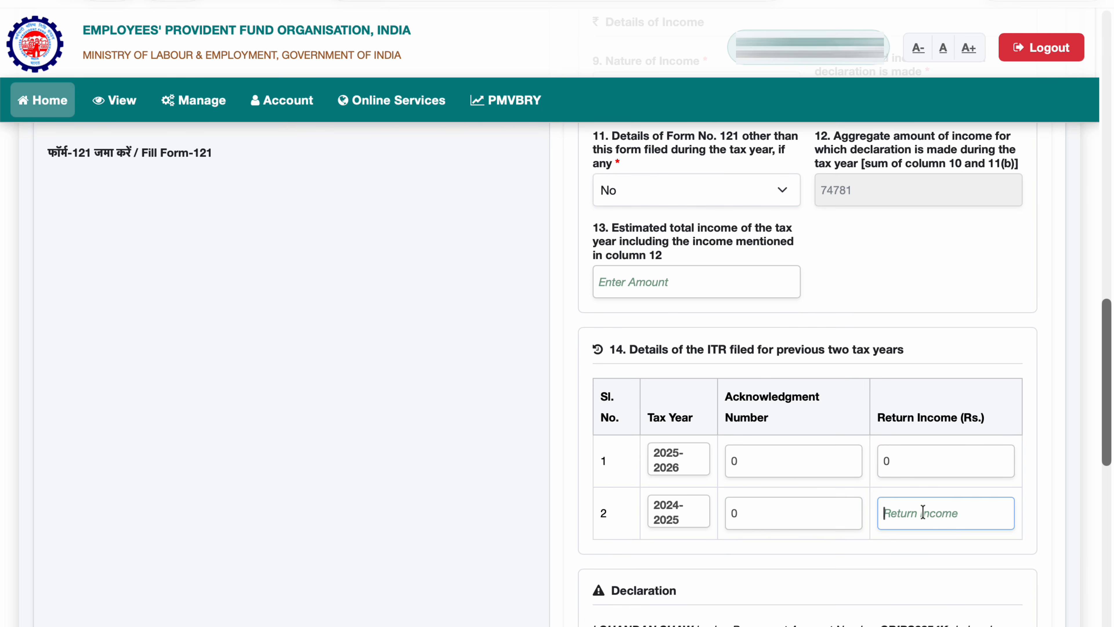
{"action": "type", "text": "0"}
{"action": "scroll", "coordinate": [531, 443], "scroll_direction": "up", "scroll_amount": 1}
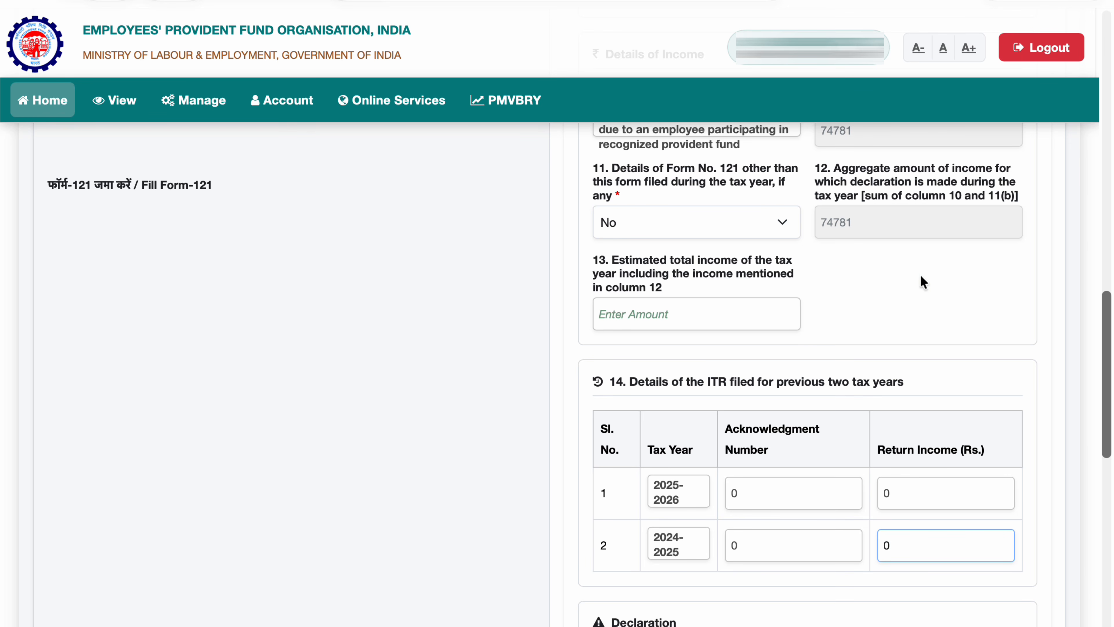
{"action": "left_click", "coordinate": [748, 218]}
{"action": "left_click", "coordinate": [746, 219]}
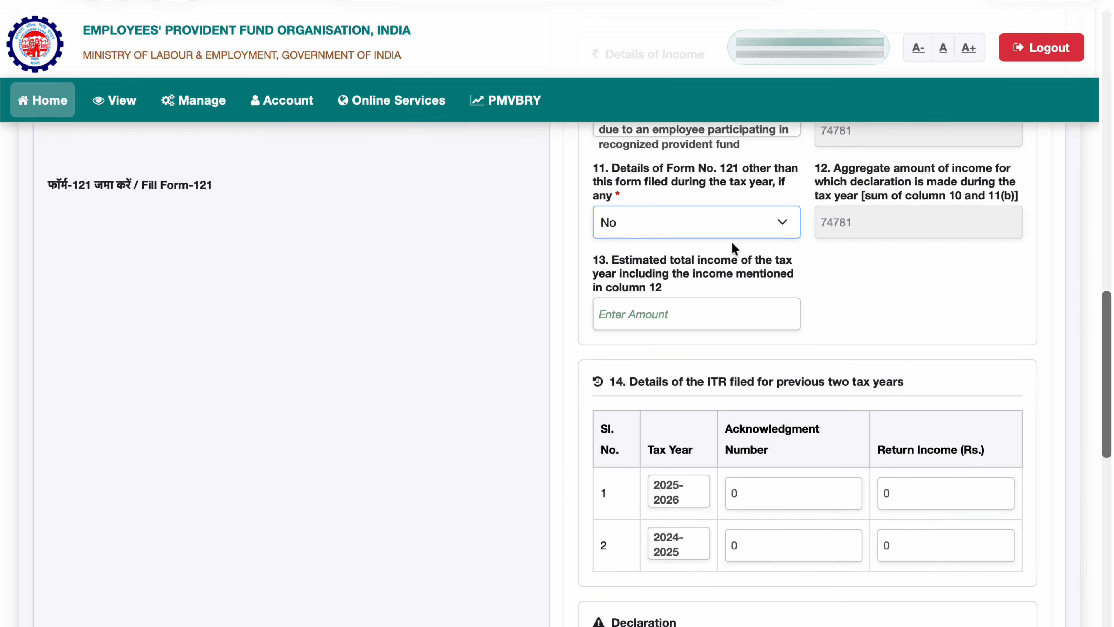
{"action": "left_click", "coordinate": [711, 230]}
{"action": "left_click", "coordinate": [729, 225]}
{"action": "left_click", "coordinate": [680, 212]}
{"action": "left_click", "coordinate": [872, 265]}
{"action": "left_click", "coordinate": [711, 224]}
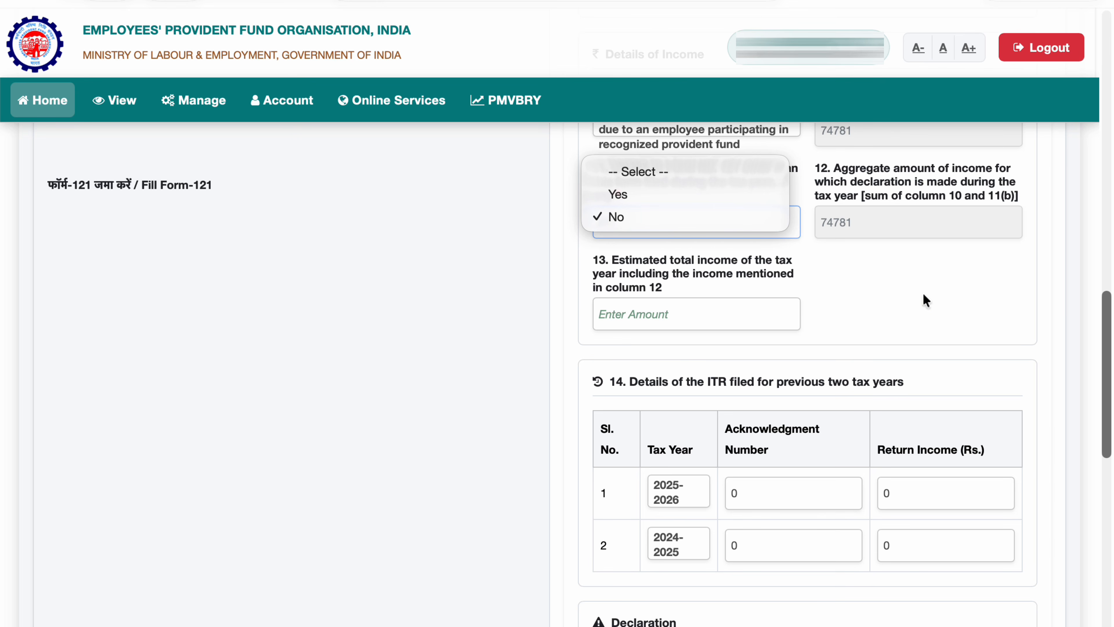
{"action": "left_click", "coordinate": [669, 220]}
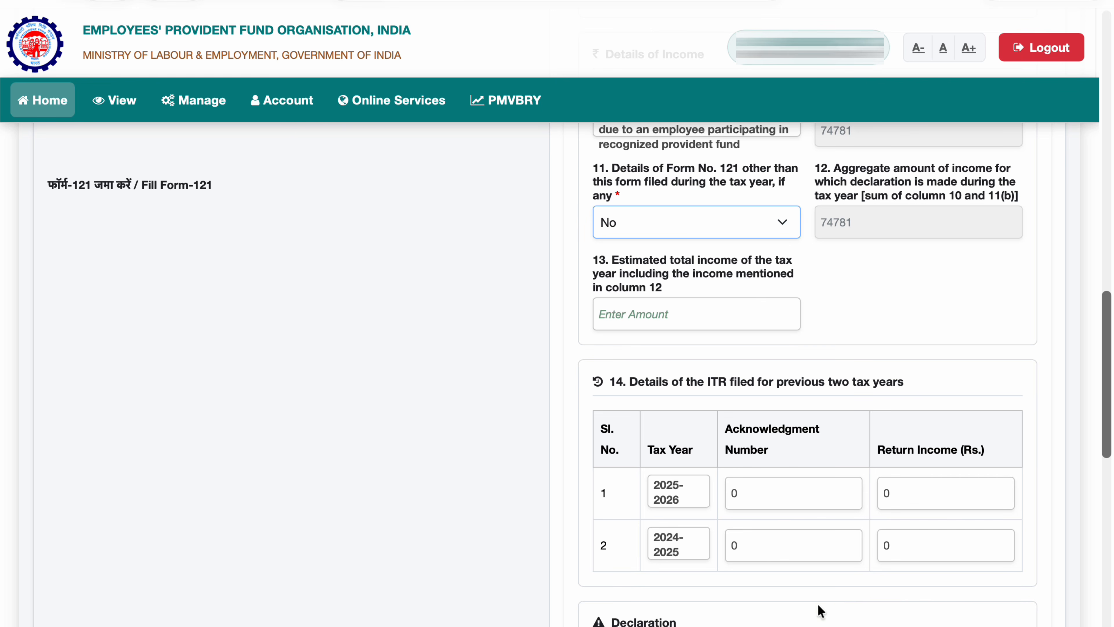
{"action": "left_click", "coordinate": [994, 313]}
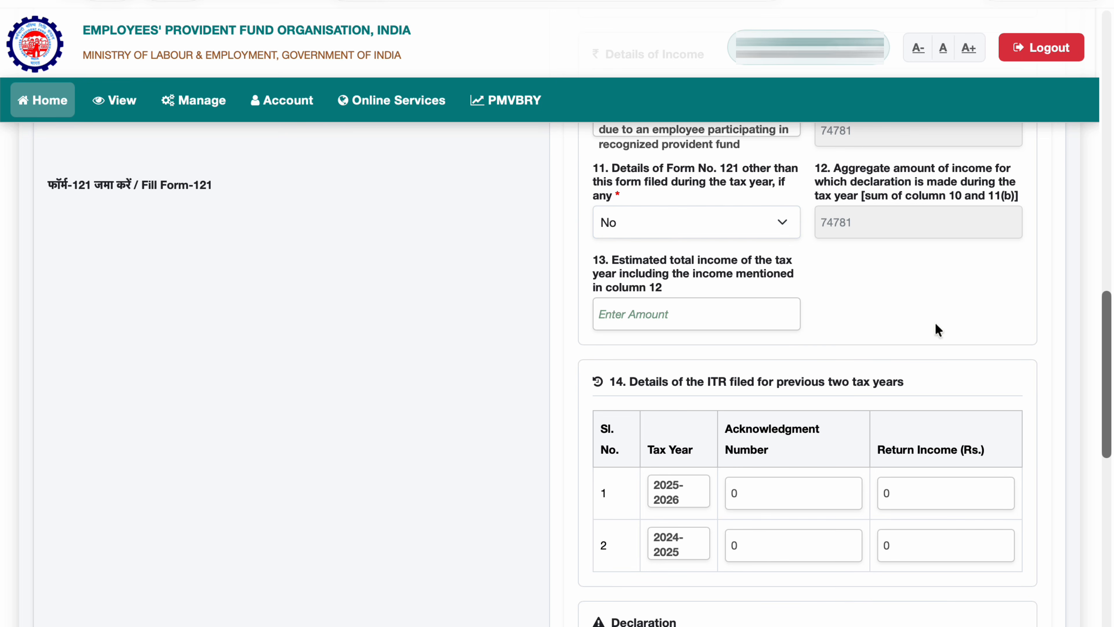